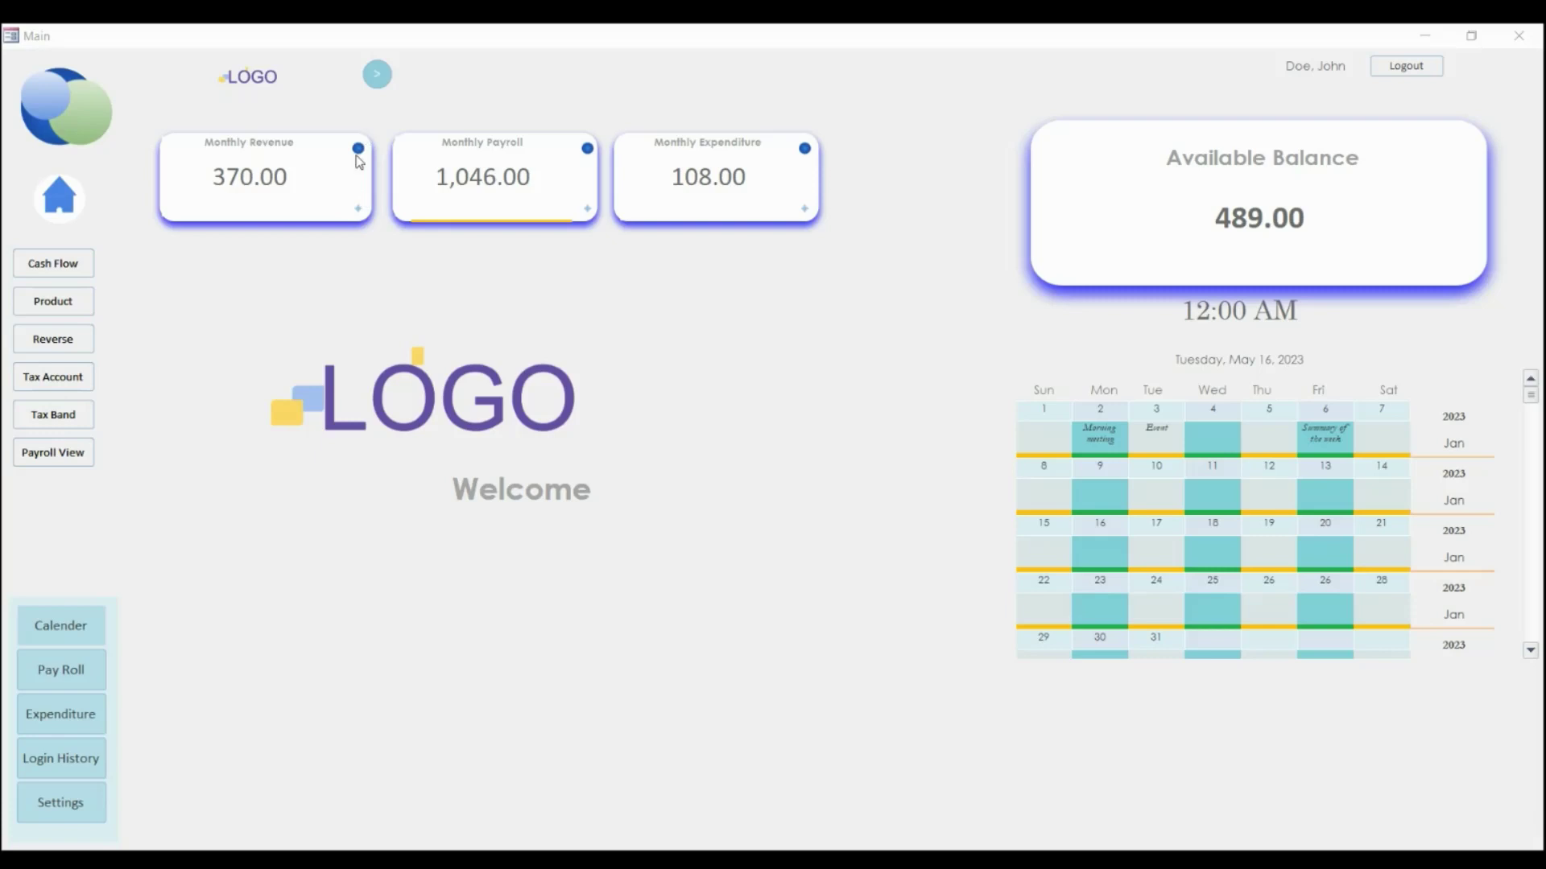
Toggle the date filter row on the summary cards several times, leaving it shown.
click(359, 211)
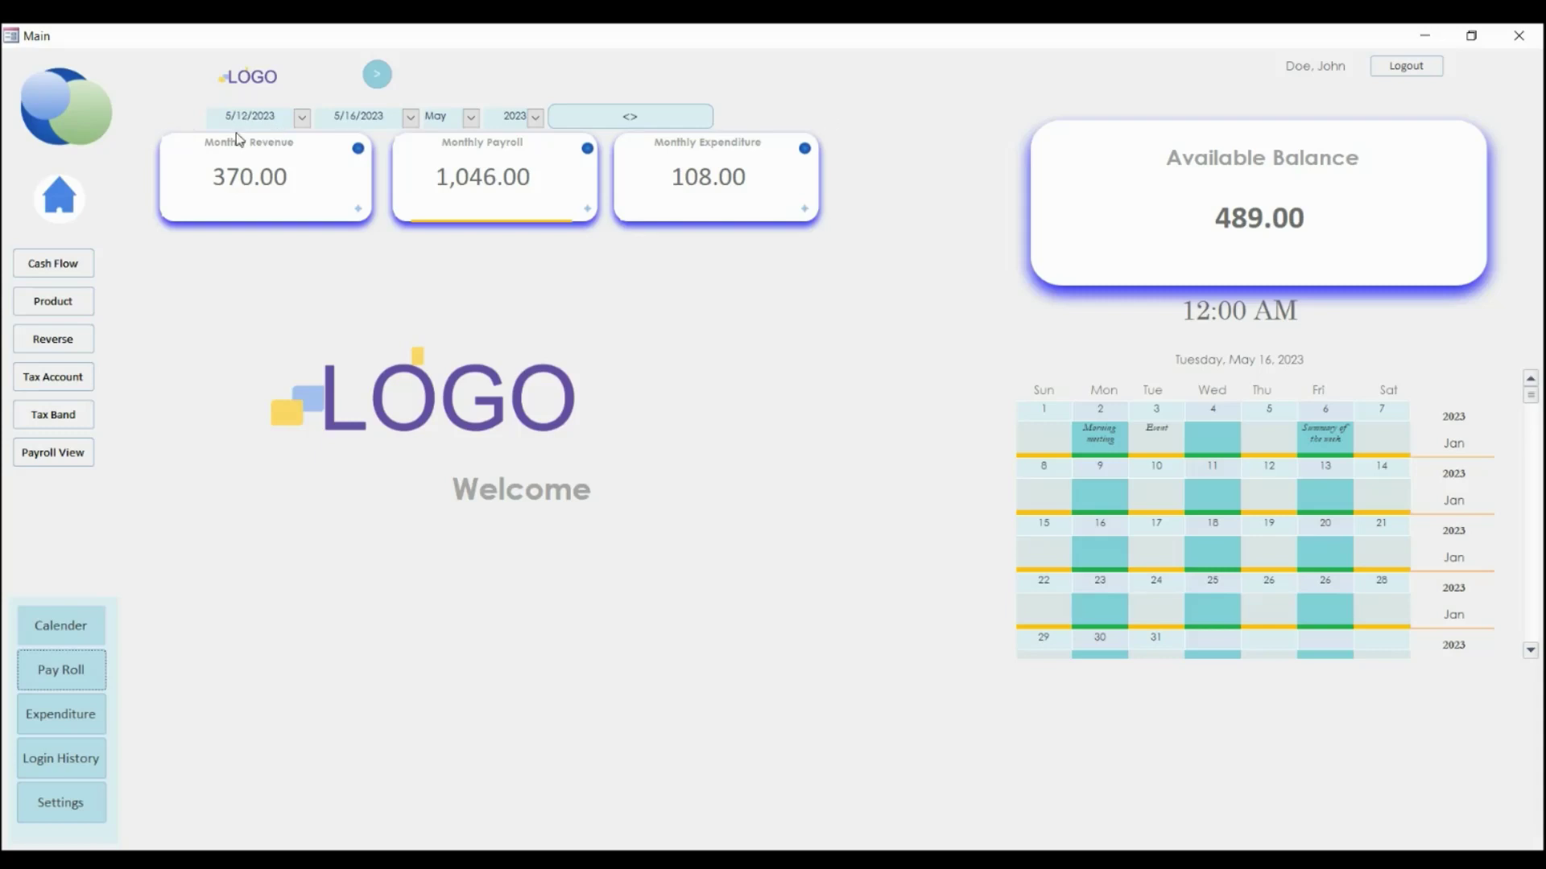
click(359, 154)
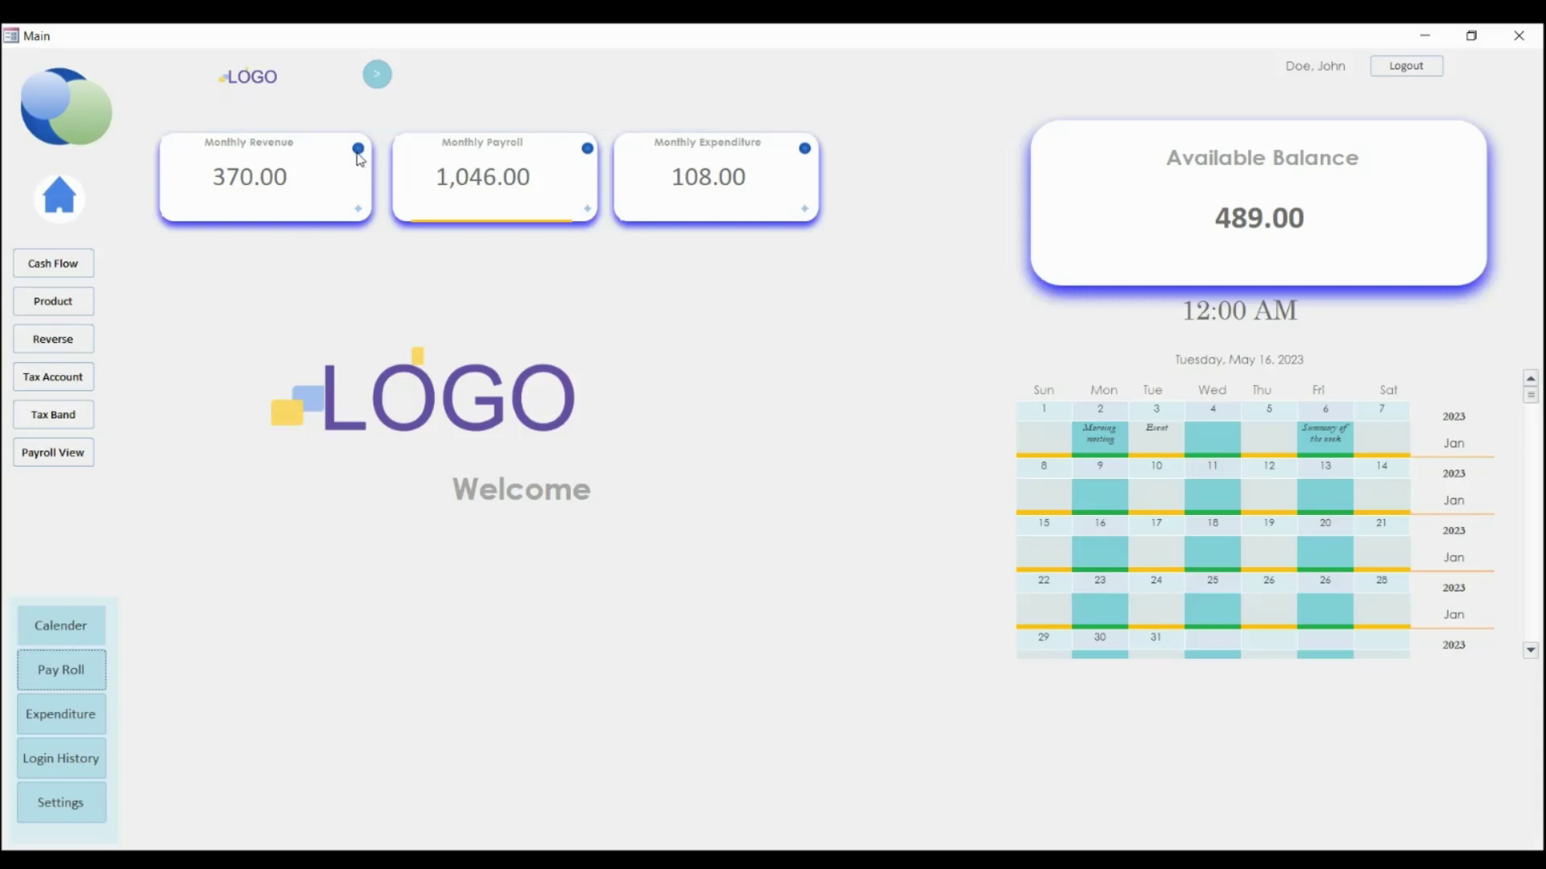
click(587, 208)
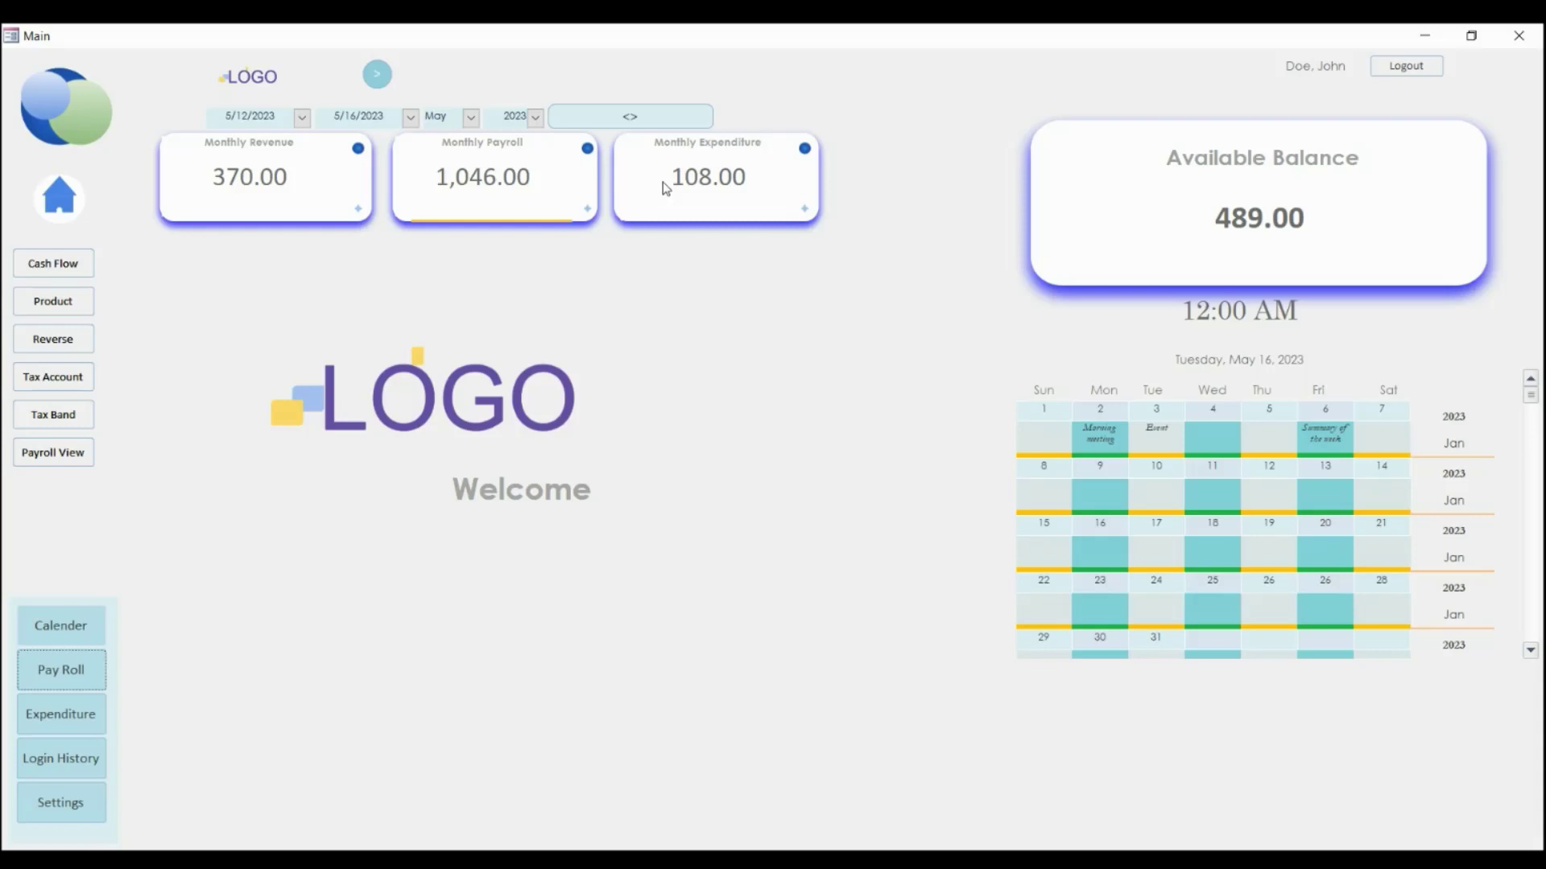
click(589, 149)
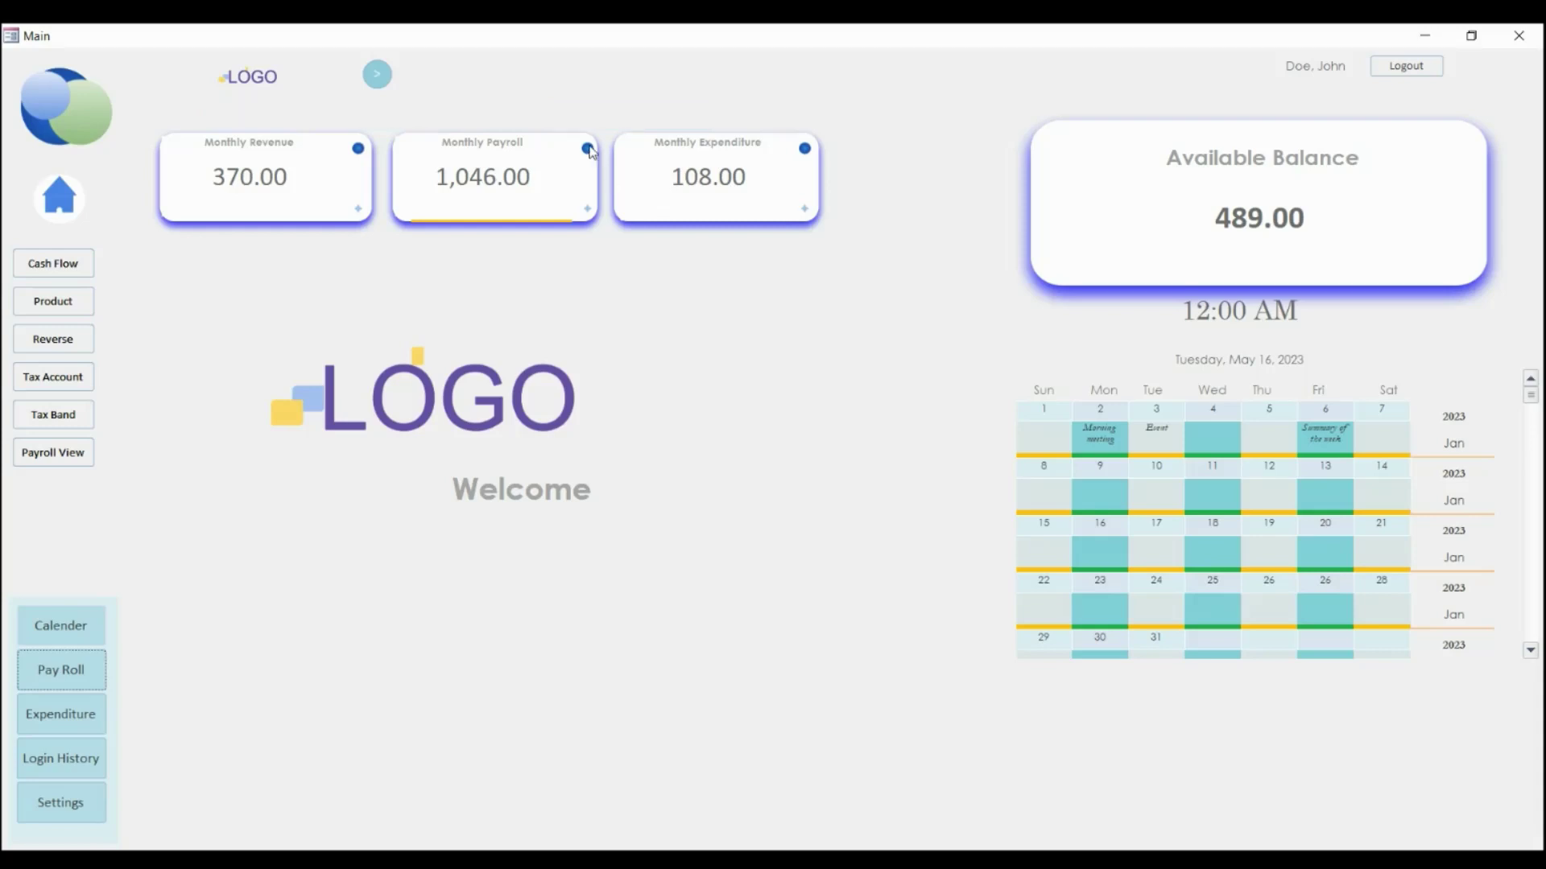
click(805, 210)
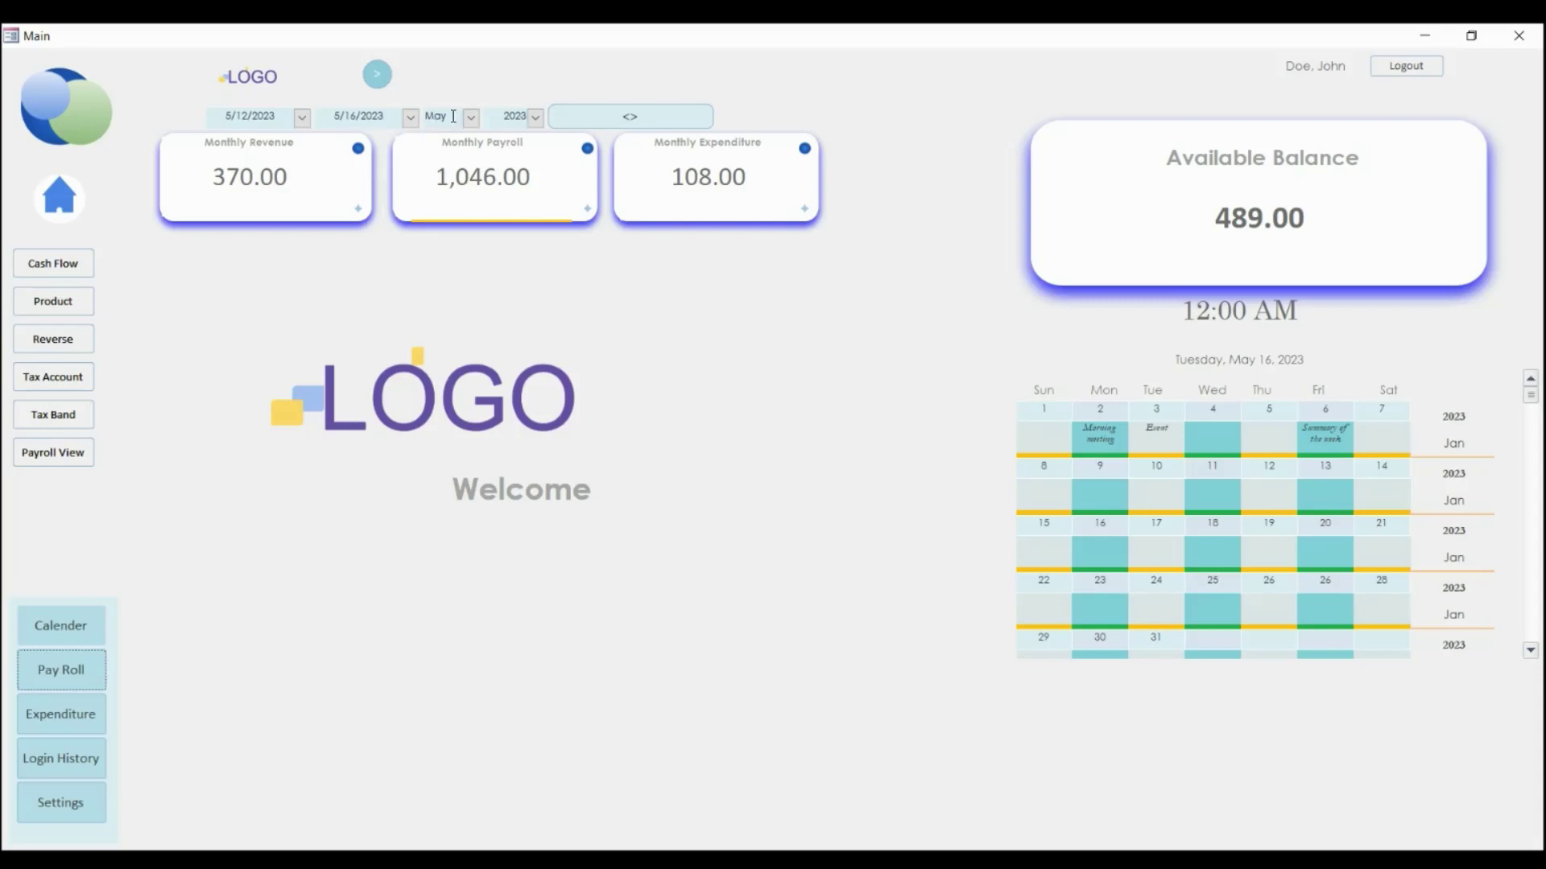
Filter the Cash Flow product sales to May 2023, giving nine sales totalling Gross 370.00.
click(56, 263)
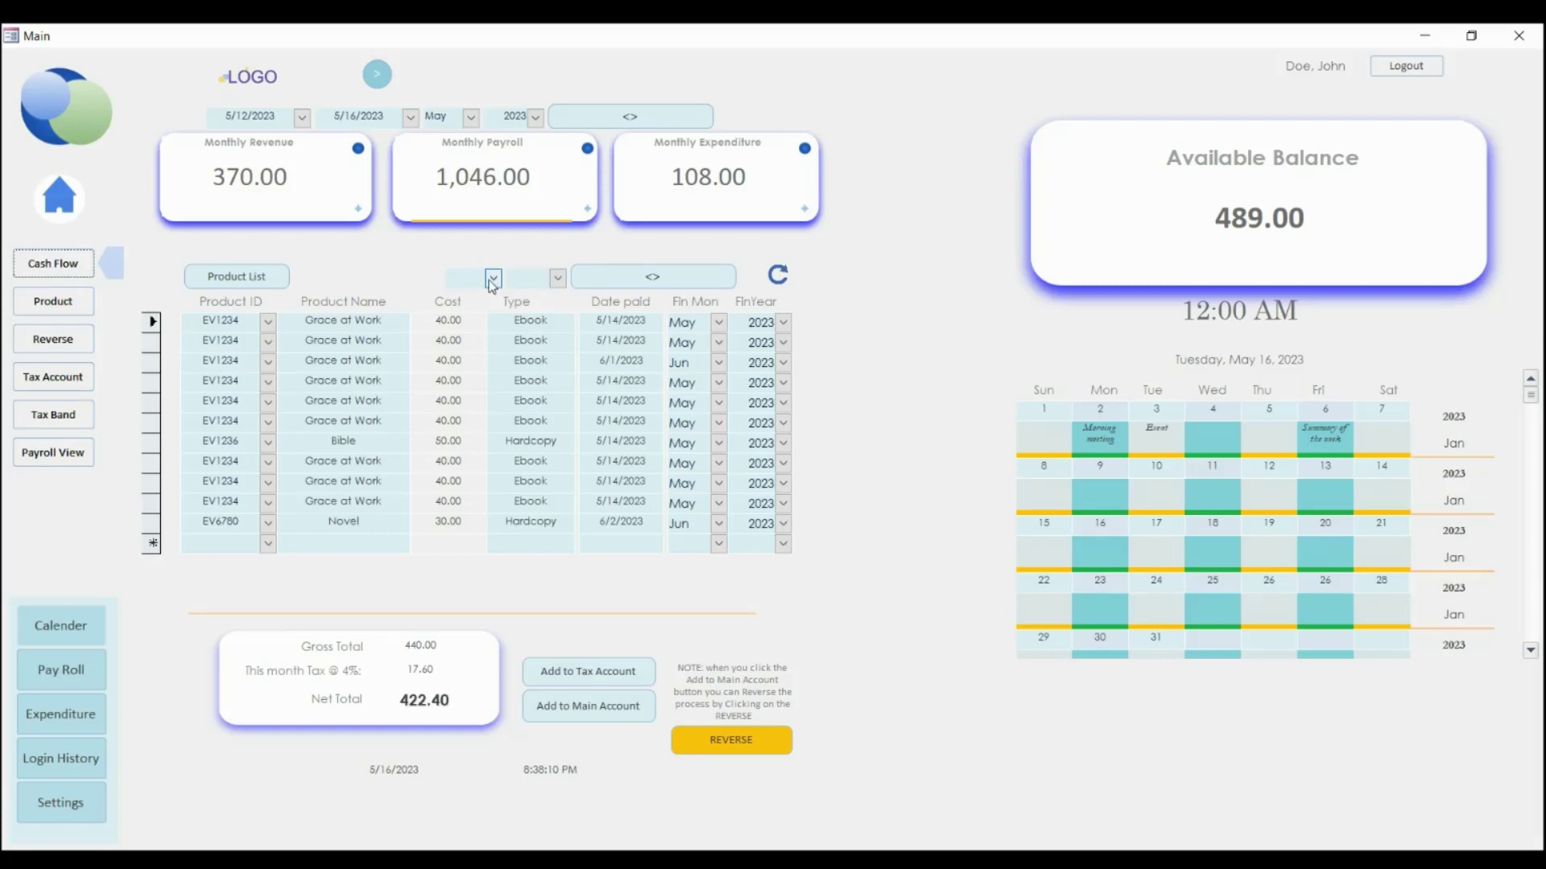
click(493, 279)
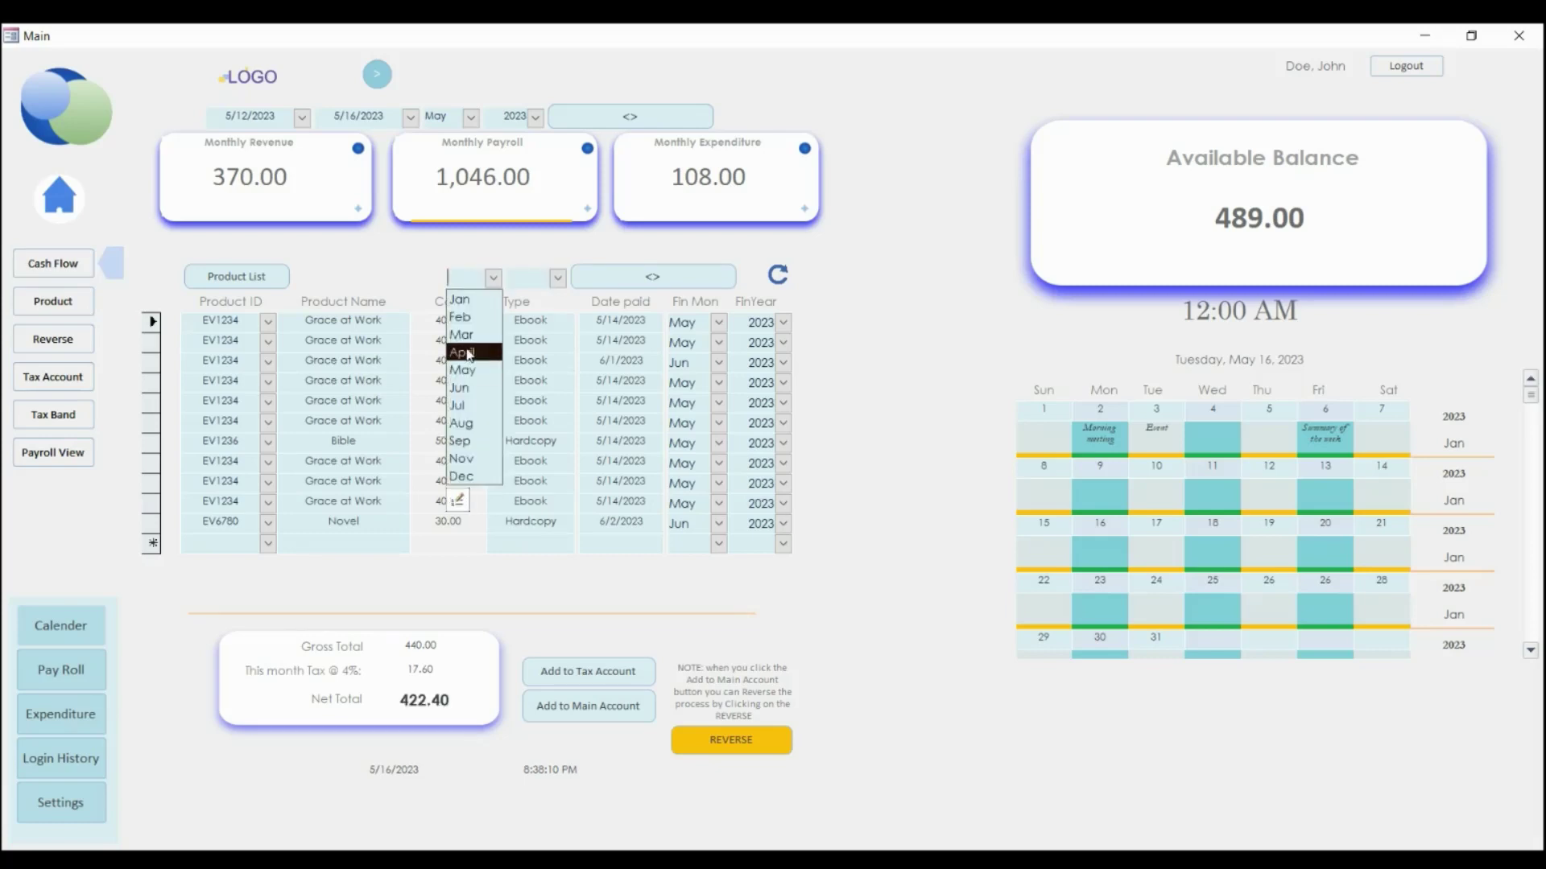
click(464, 369)
click(557, 278)
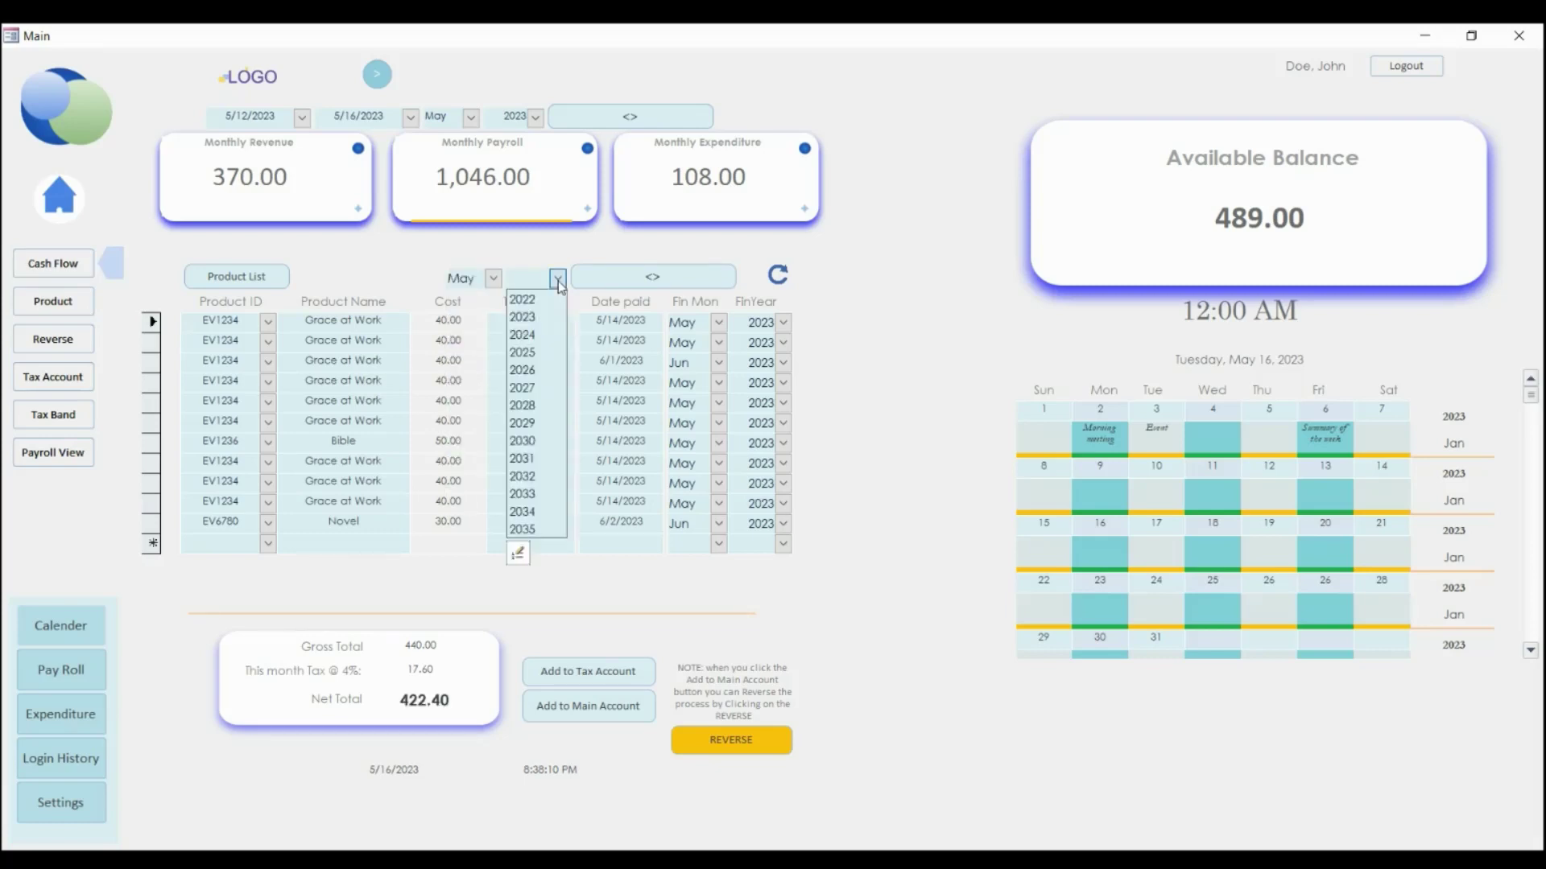
click(521, 318)
click(656, 282)
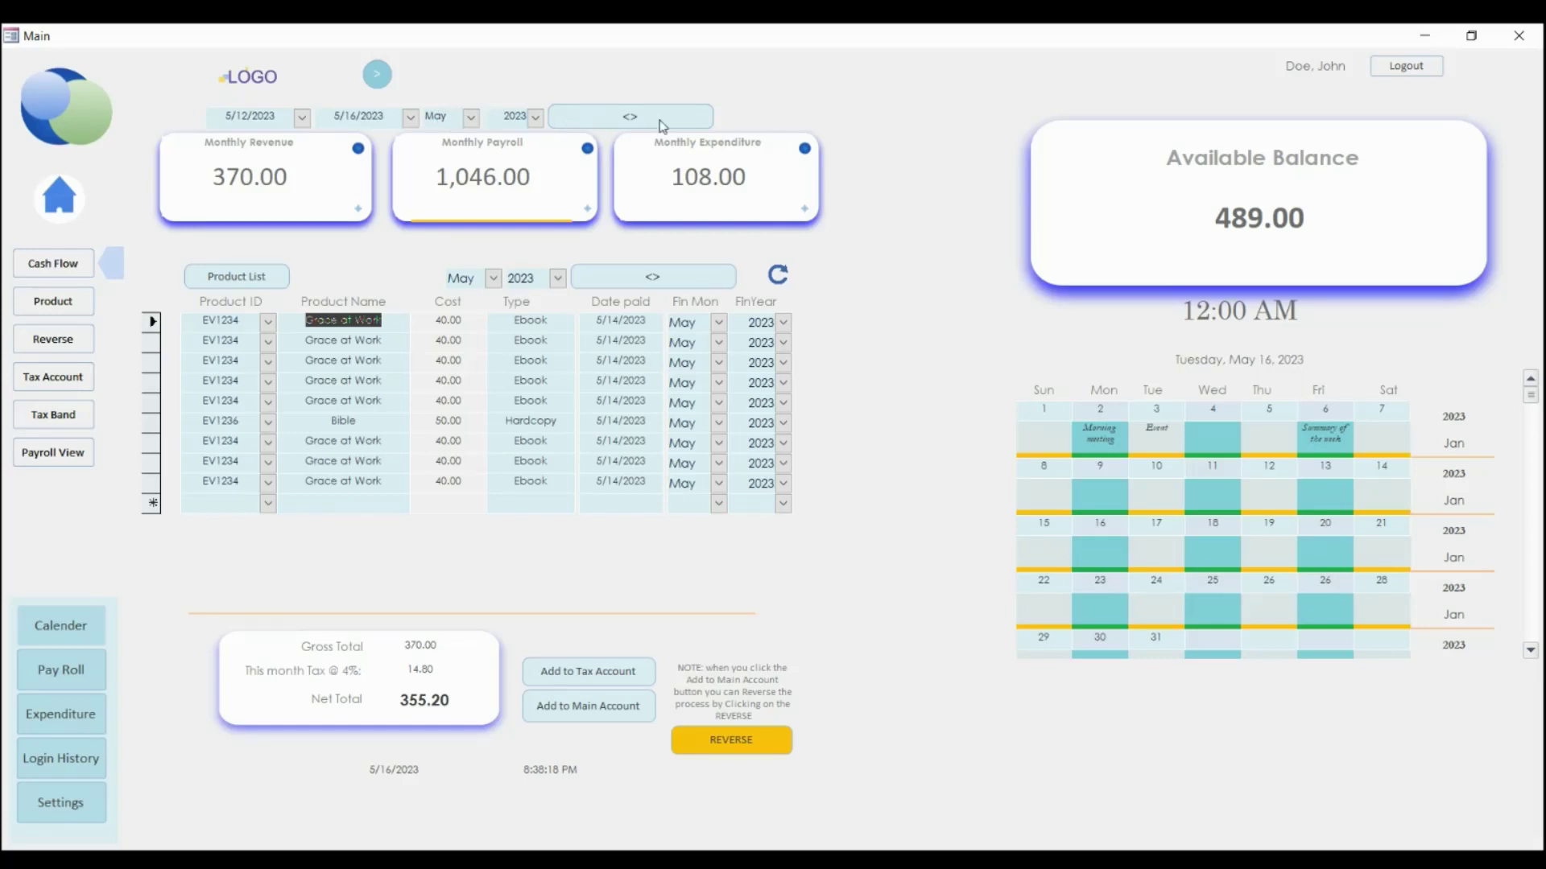
click(631, 121)
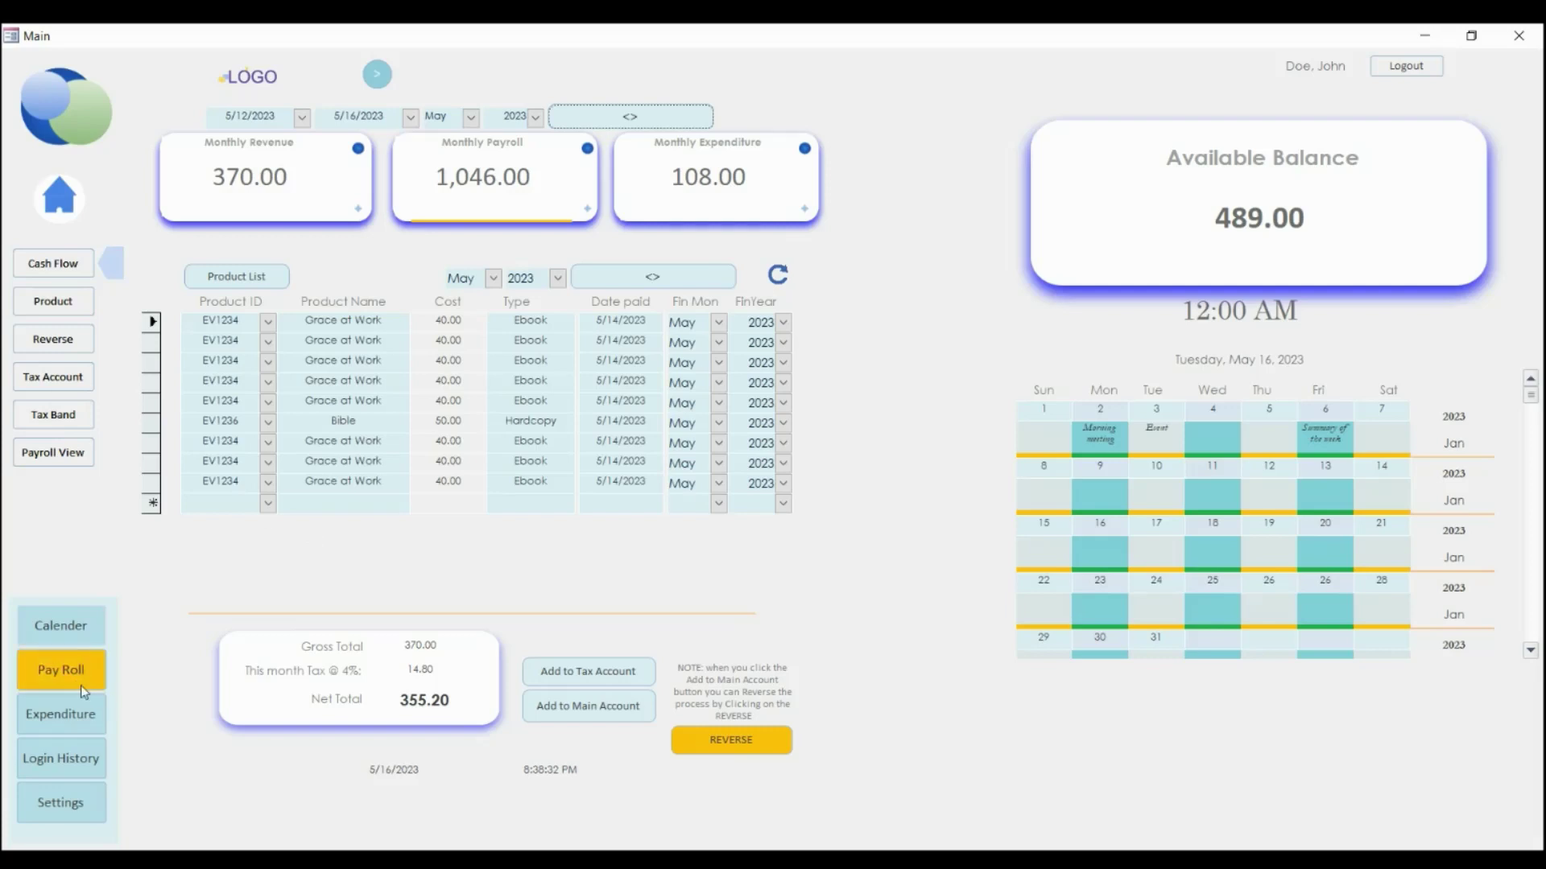
Close the fPayRoll window and browse the Payroll Spreadsheet view's 5/16/2023 pay records.
click(63, 674)
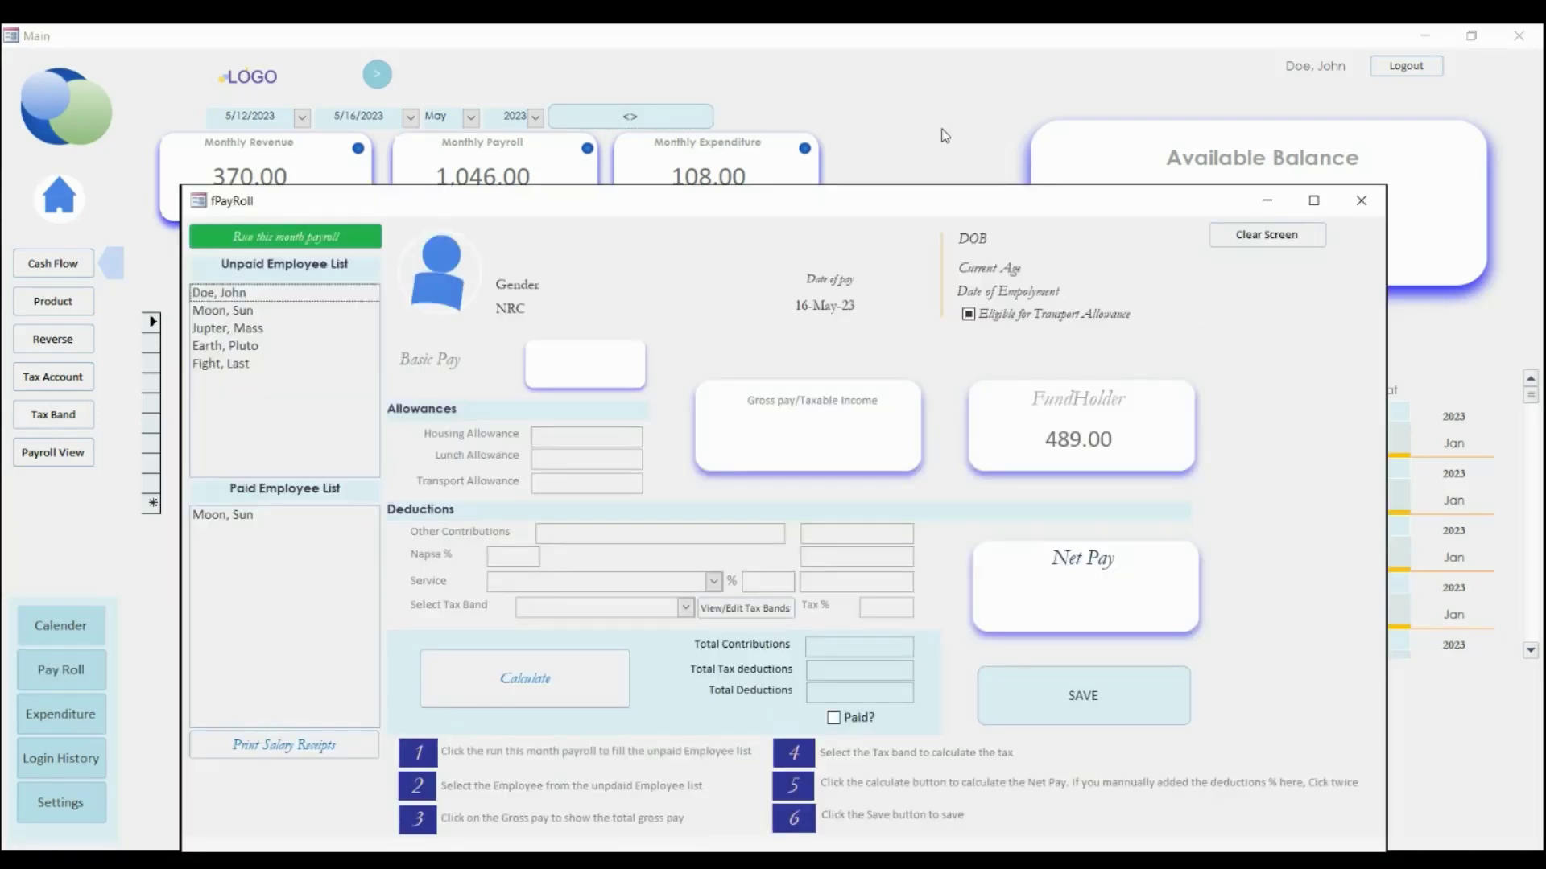
drag(861, 198, 889, 128)
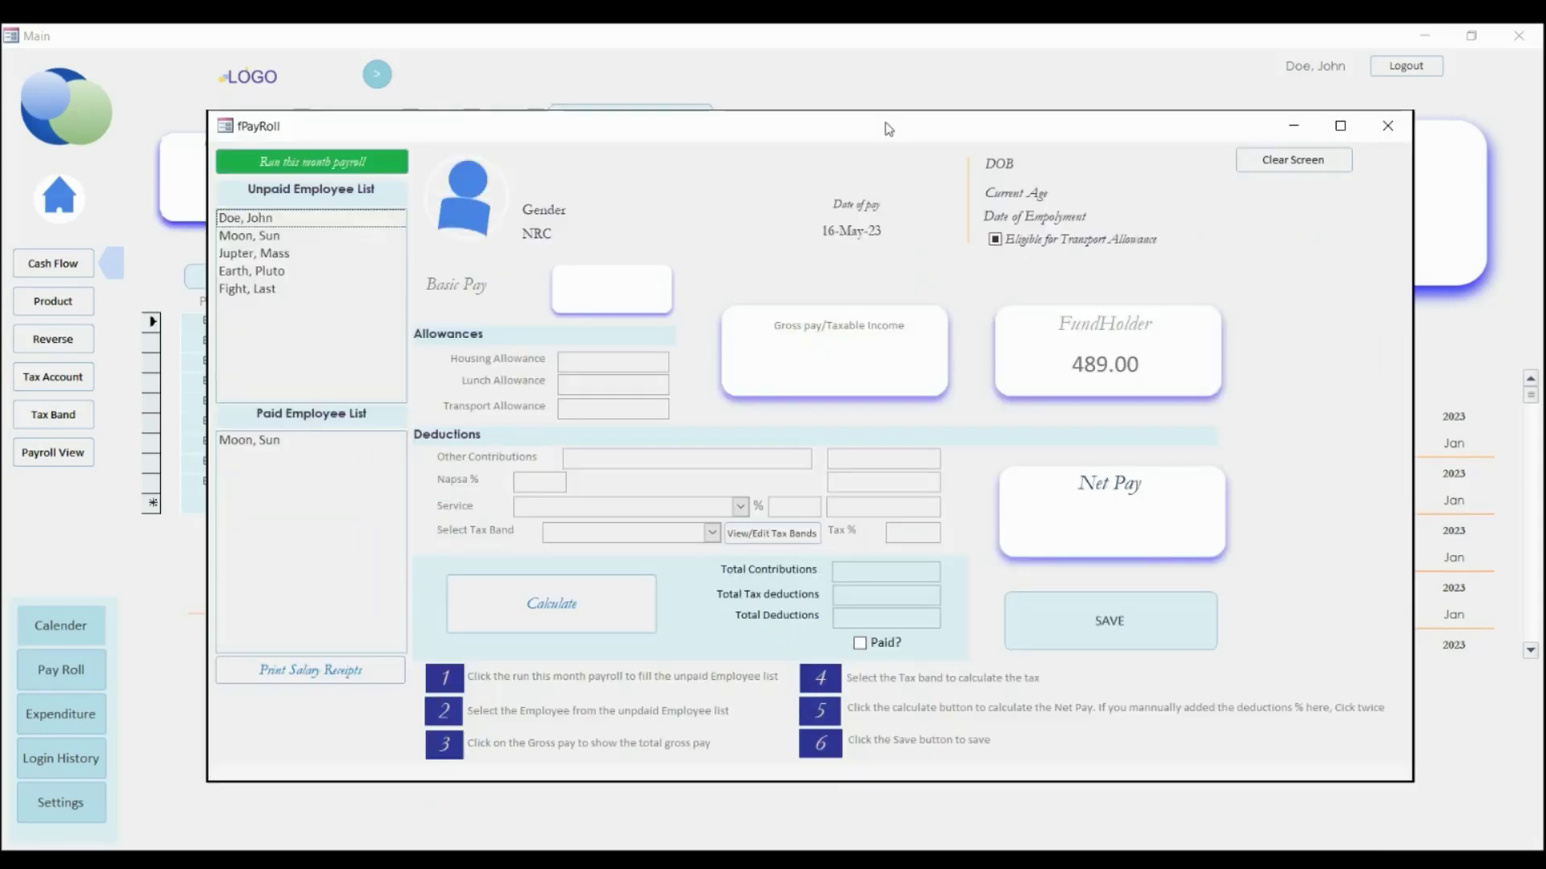
click(1387, 126)
click(44, 455)
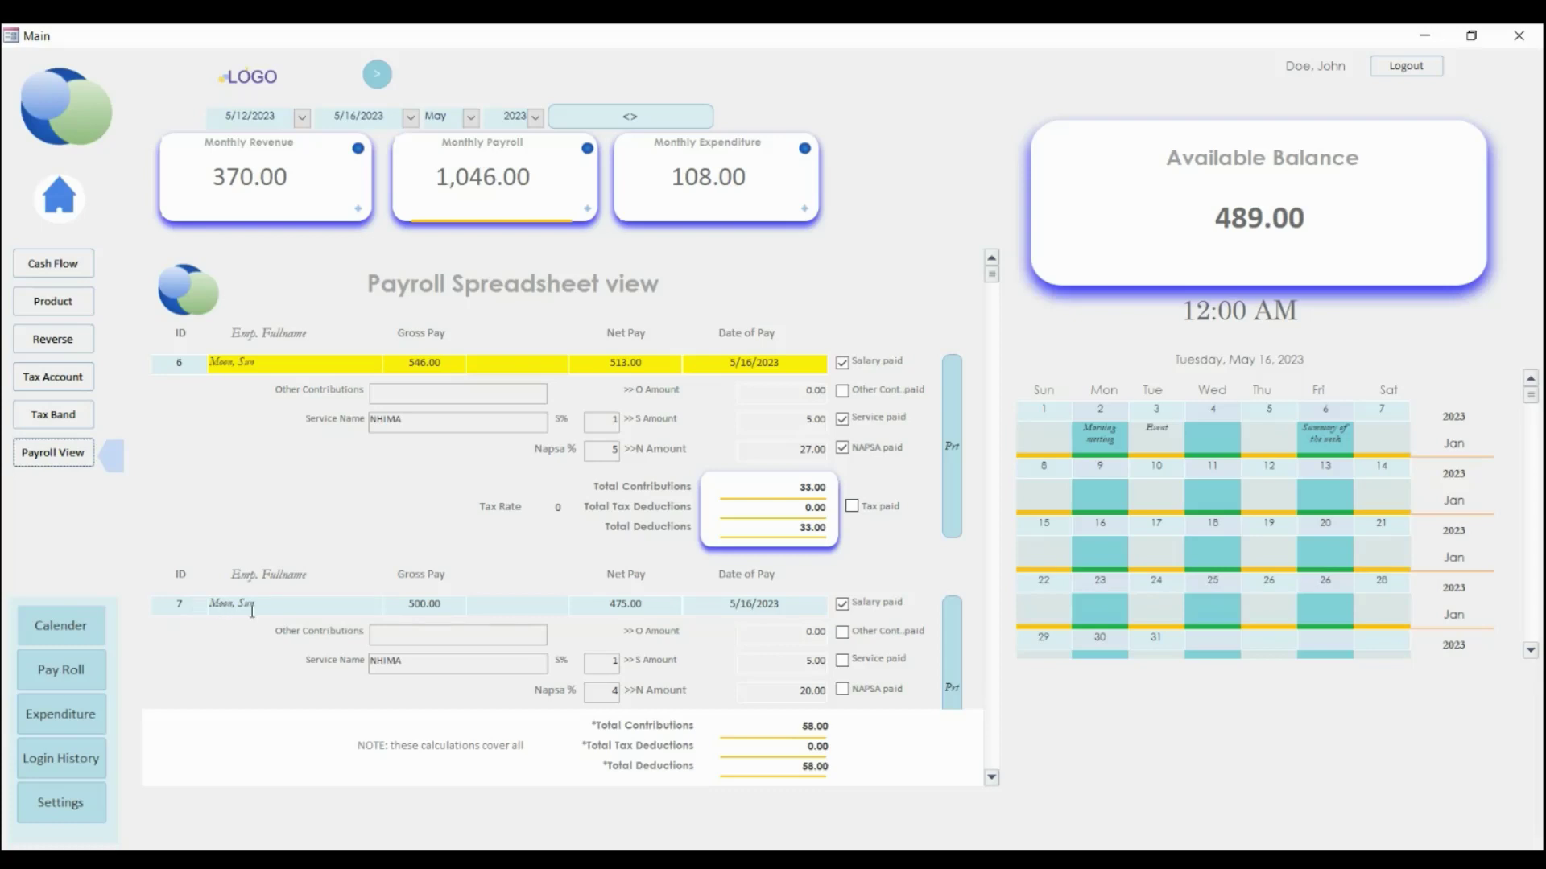
click(997, 782)
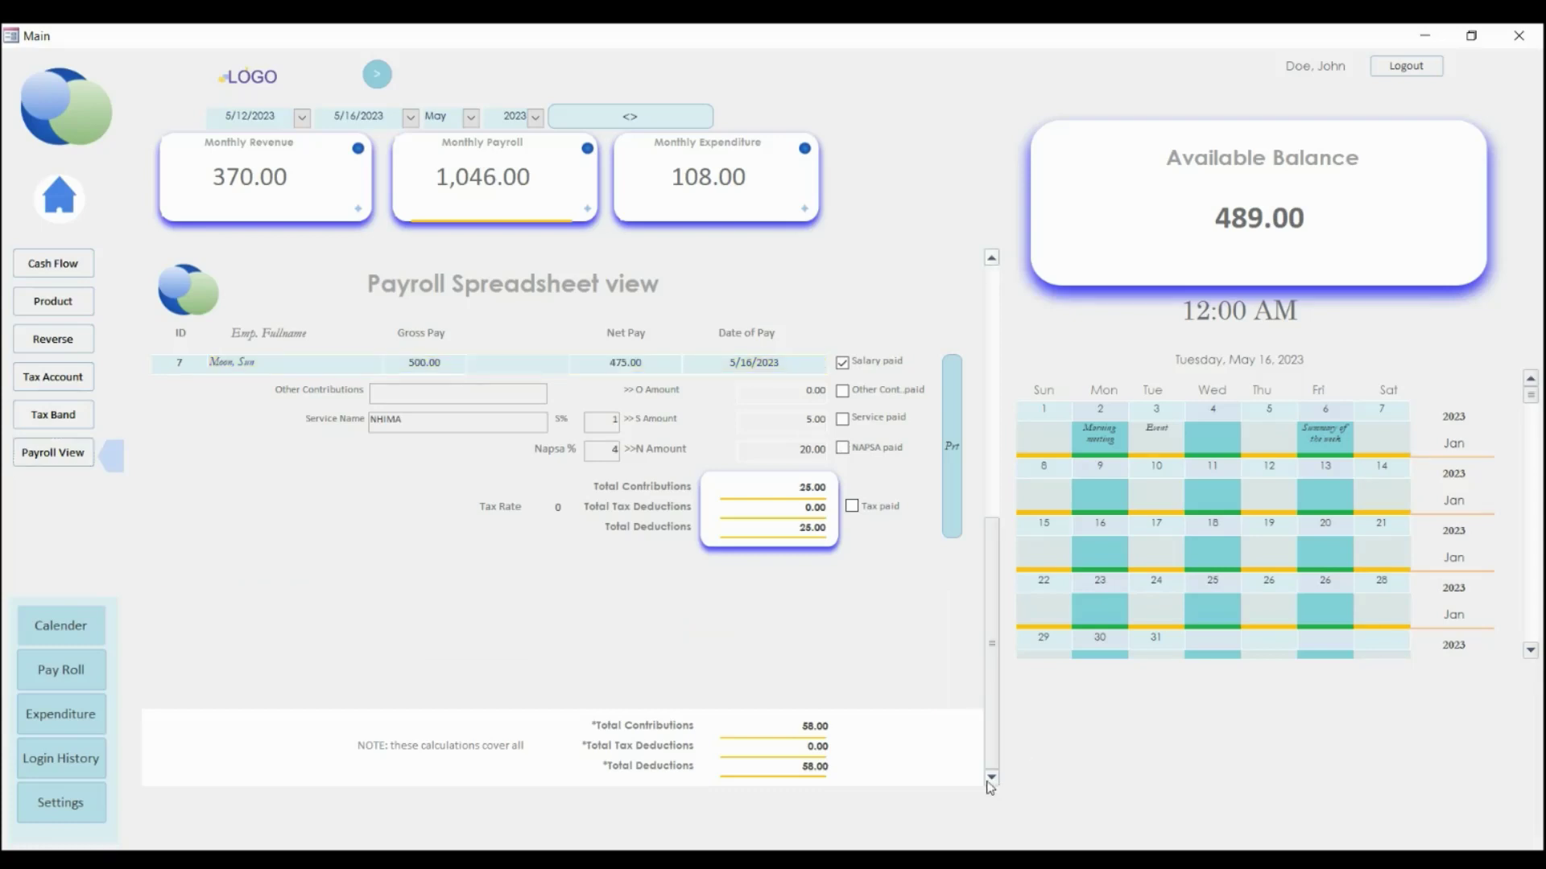
click(995, 264)
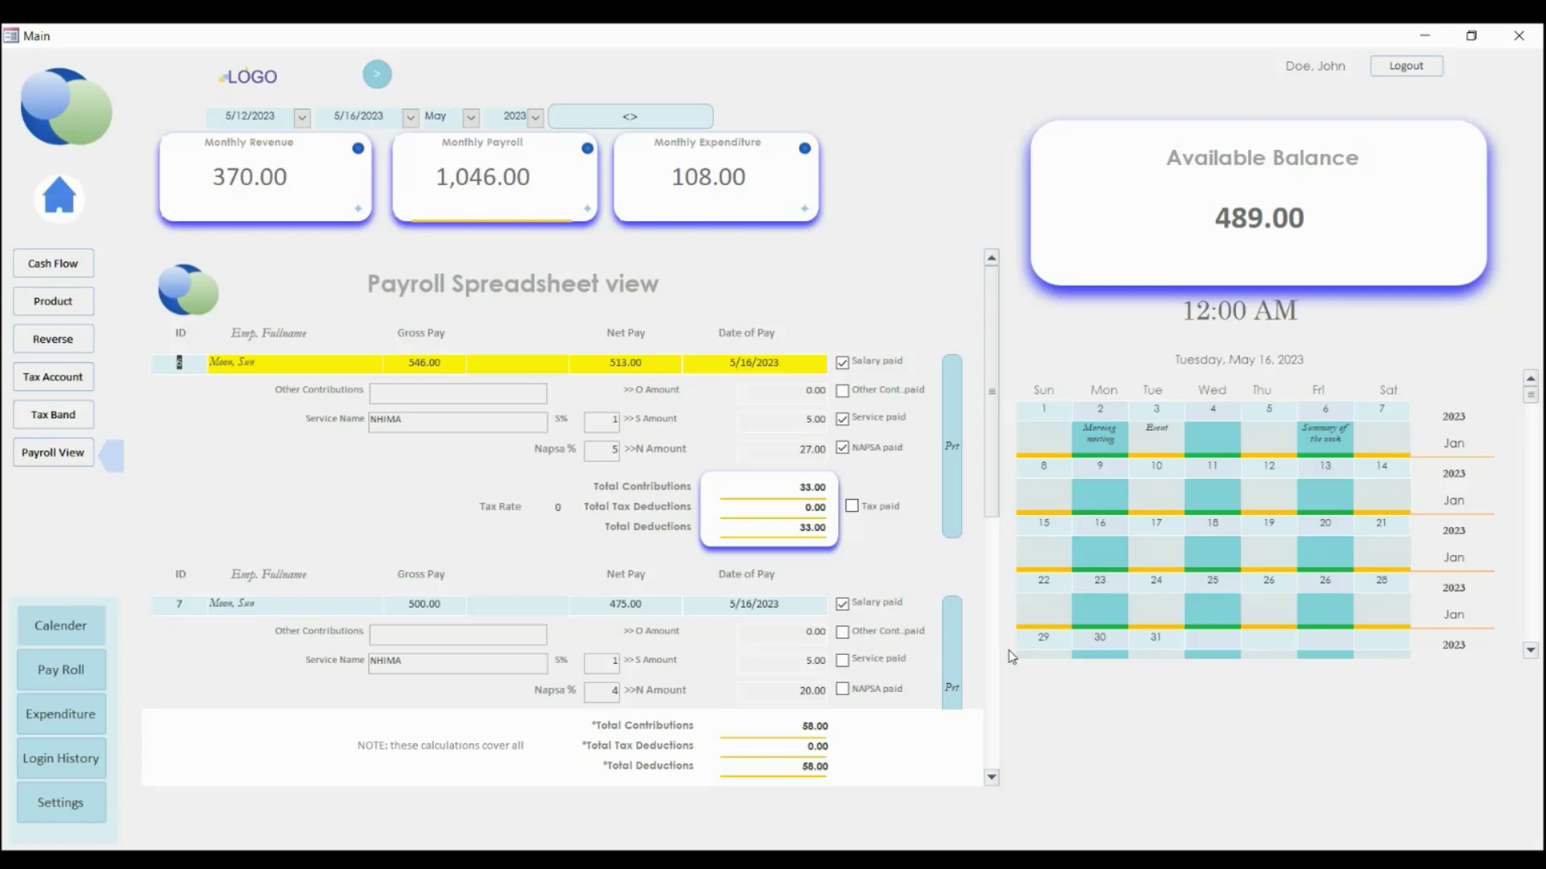
Select the two payroll records, then set the end date filter to 5/18/2023 and recalculate.
click(730, 363)
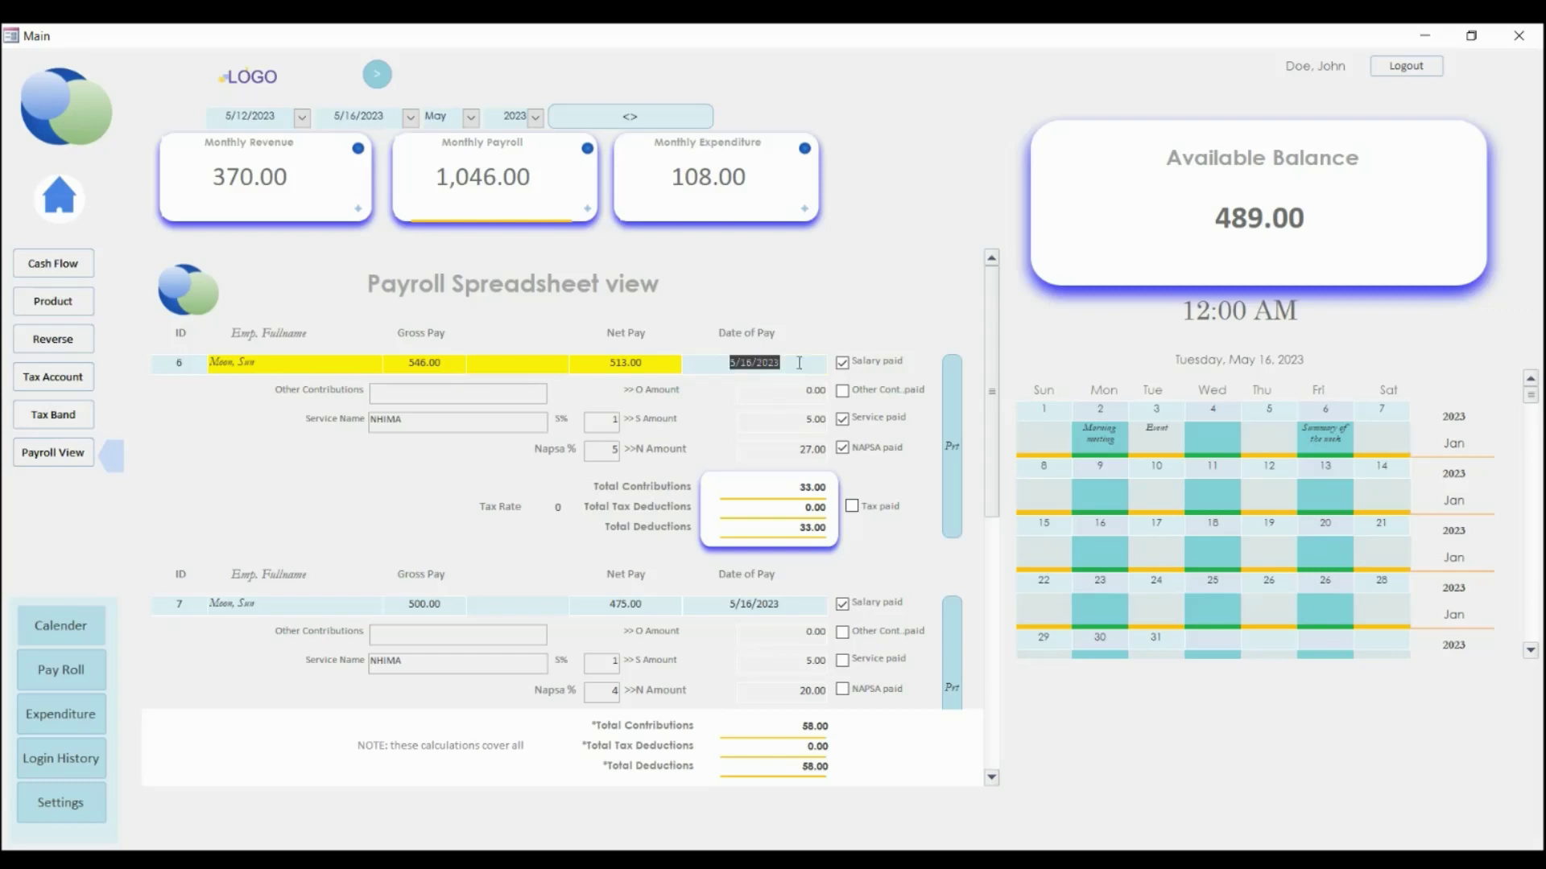
click(729, 604)
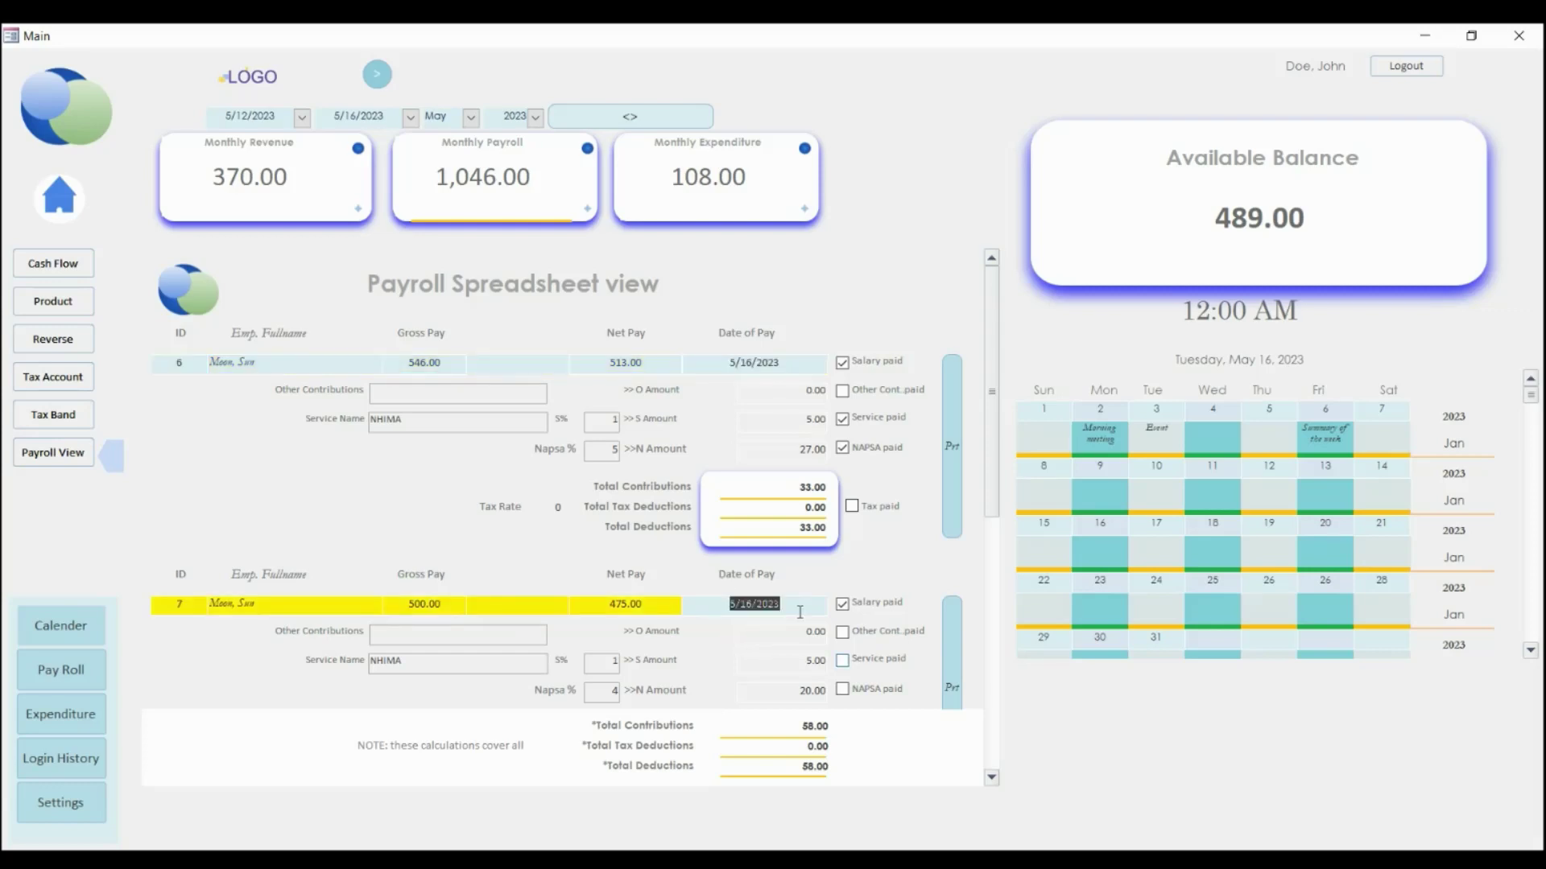
click(359, 115)
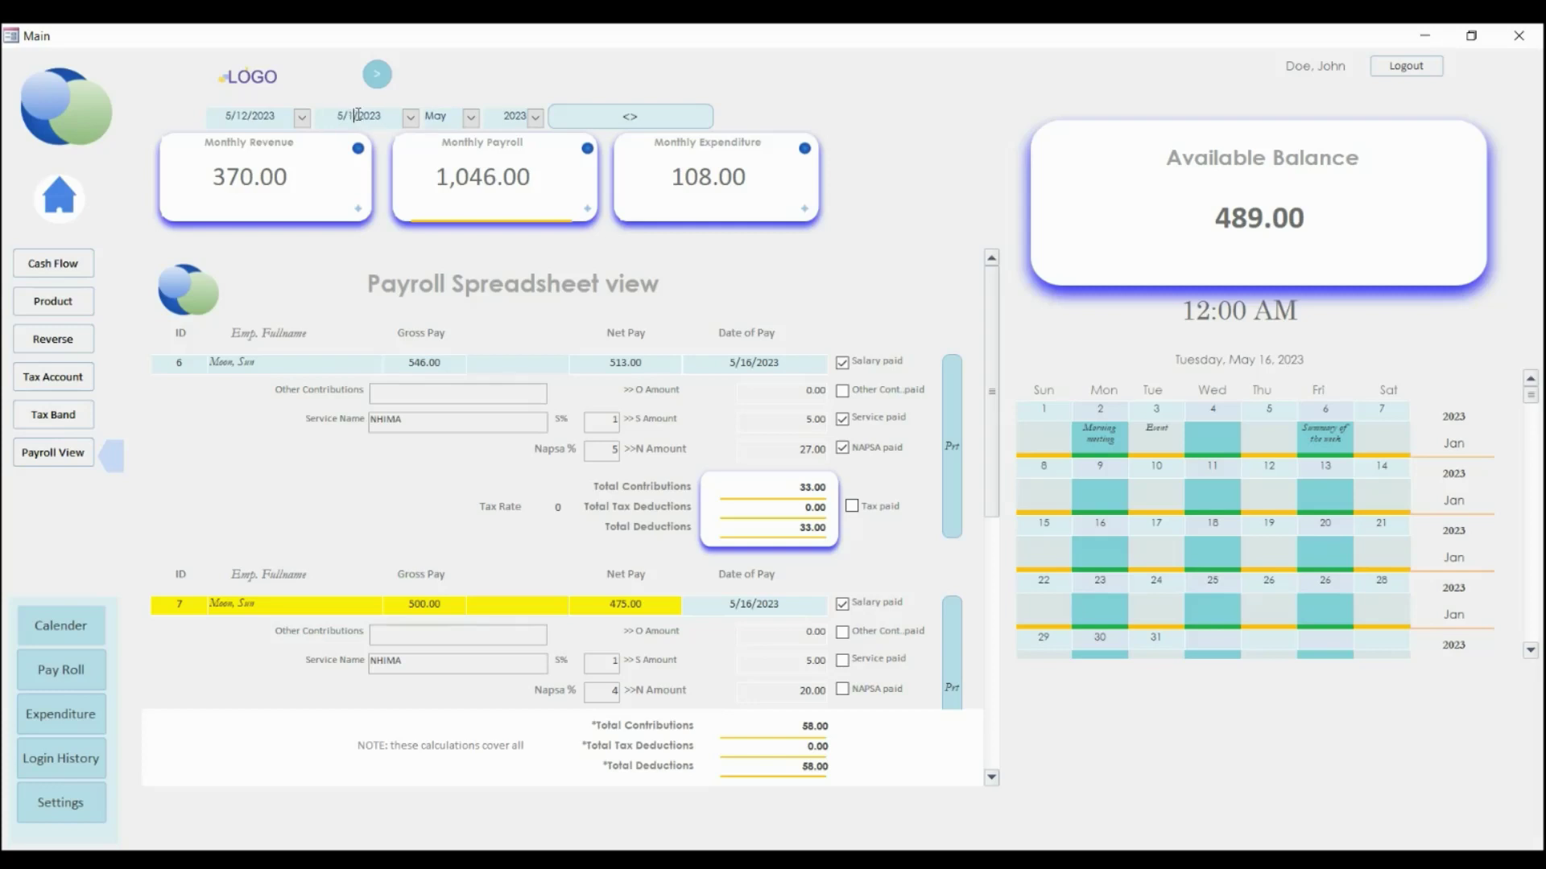
key(BackSpace)
text(8)
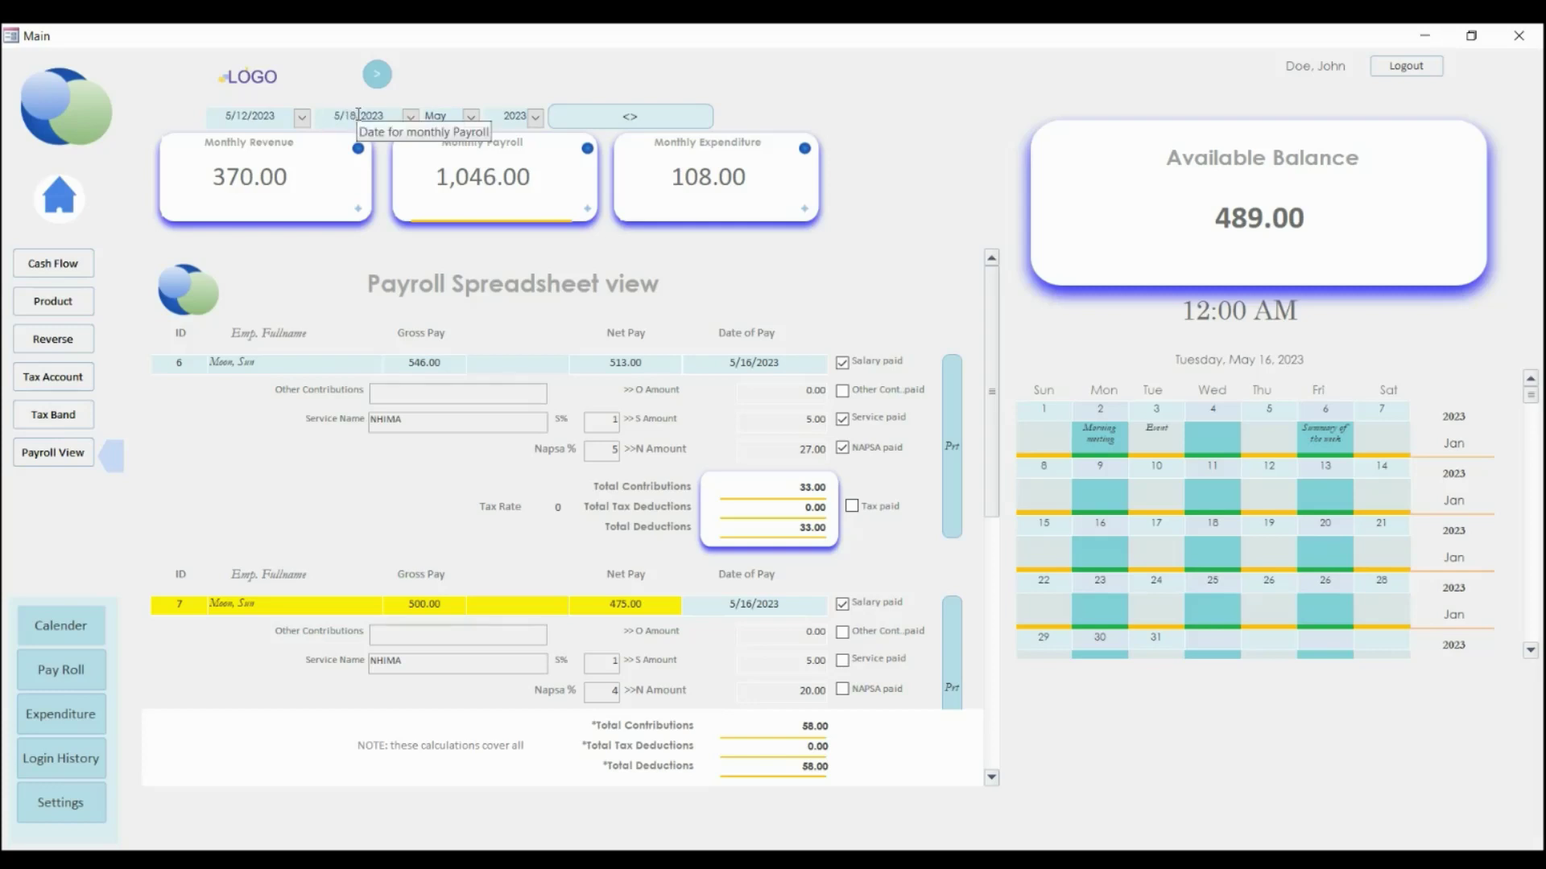
click(627, 118)
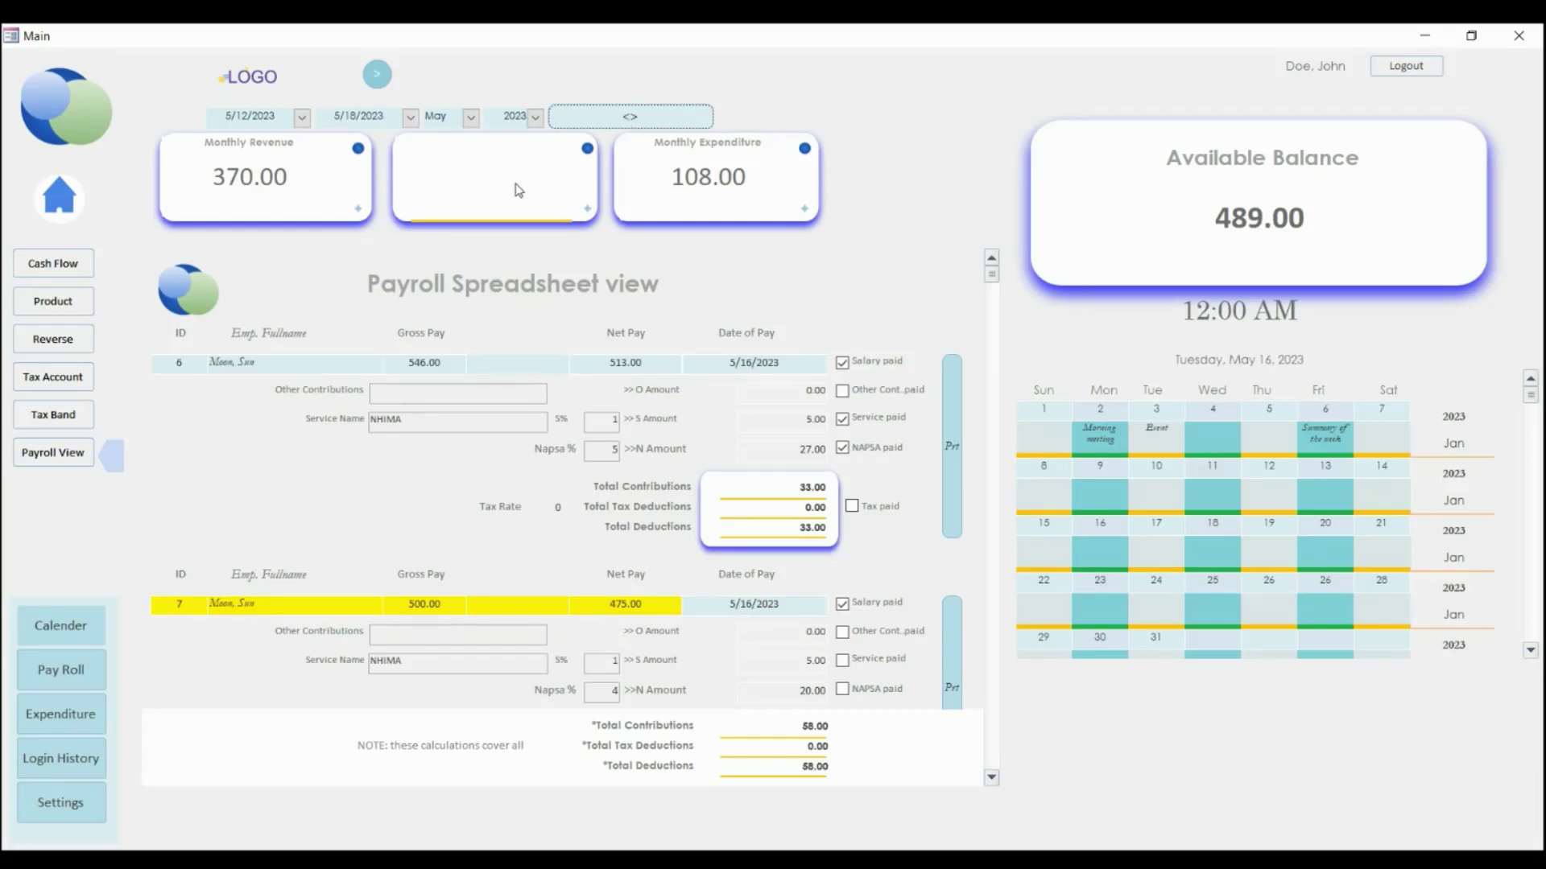
Correct the payroll end date to 5/16/2023 and recalculate so Monthly Payroll shows 1,046.00.
click(356, 115)
key(BackSpace)
text(7)
key(BackSpace)
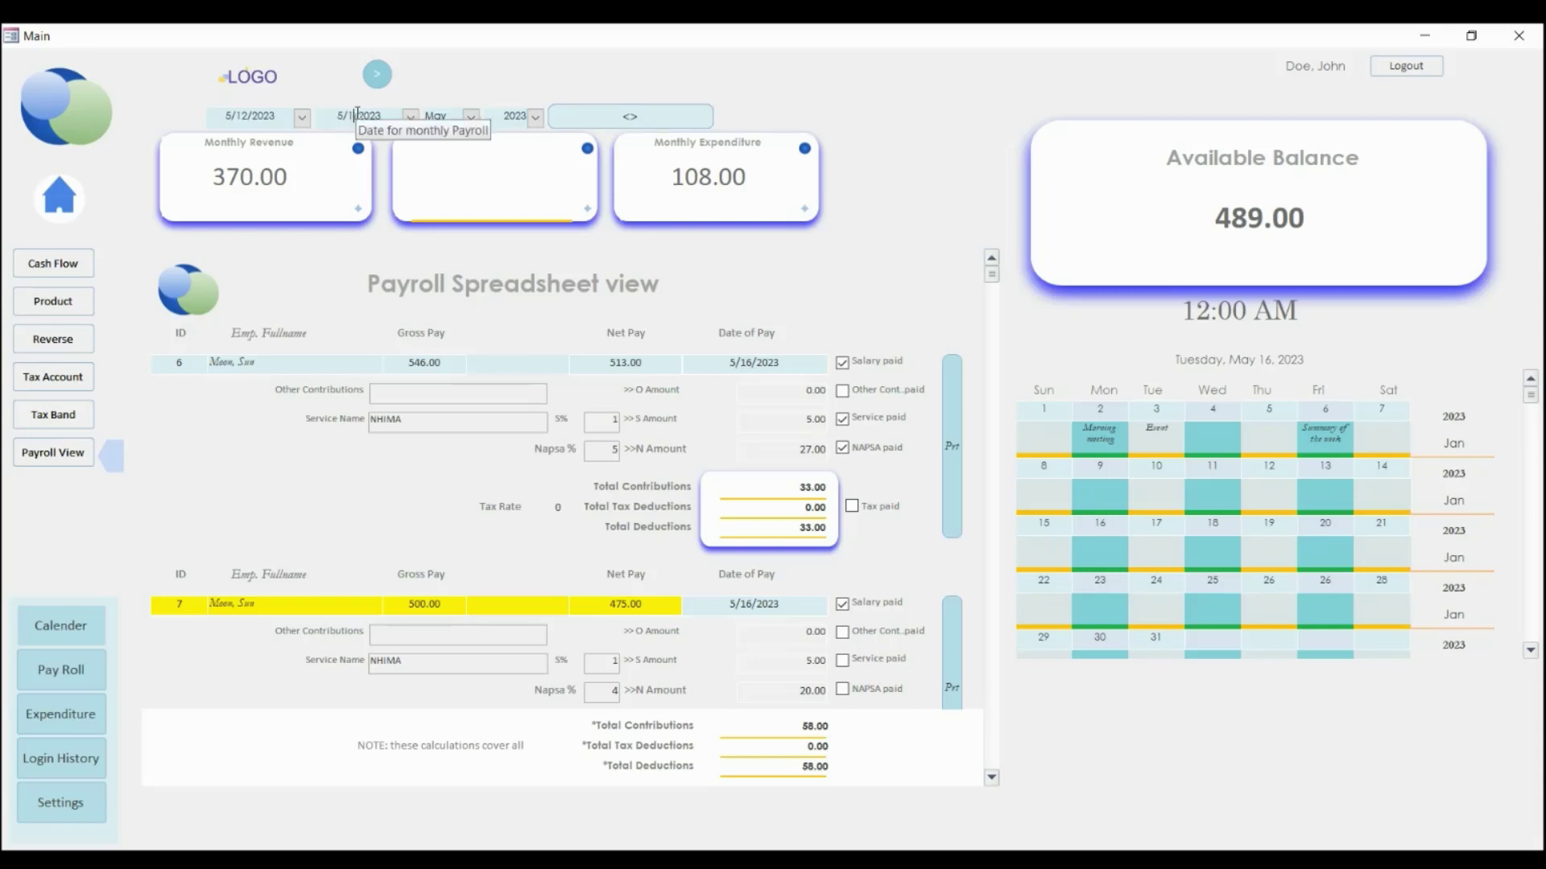
text(6)
click(640, 118)
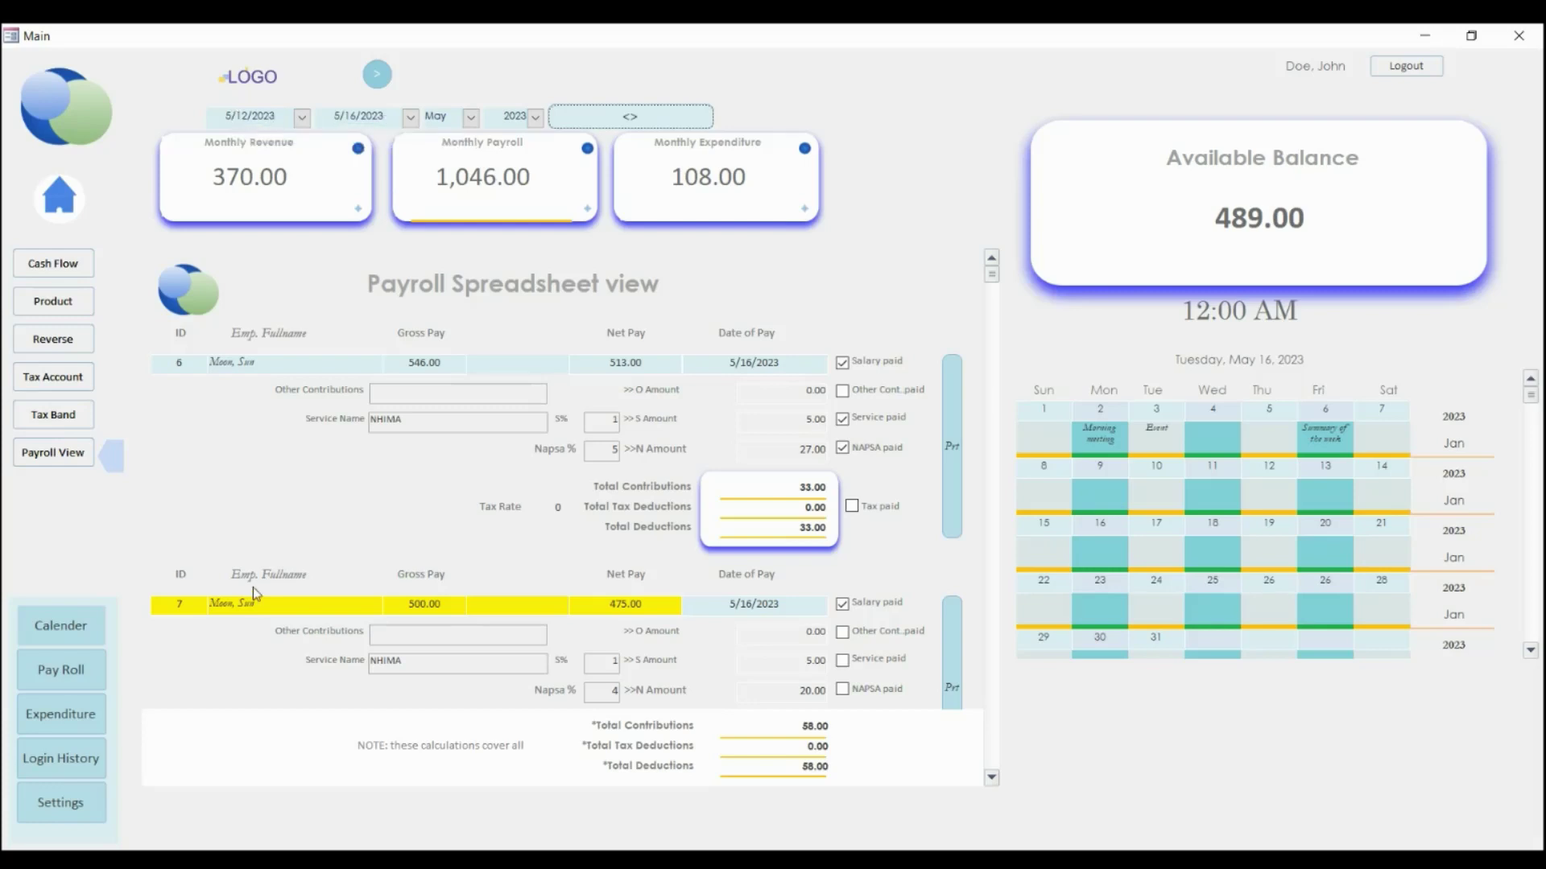
Pick May 16 as the Expenditure Reports To date, then close the Expenditure form.
click(61, 727)
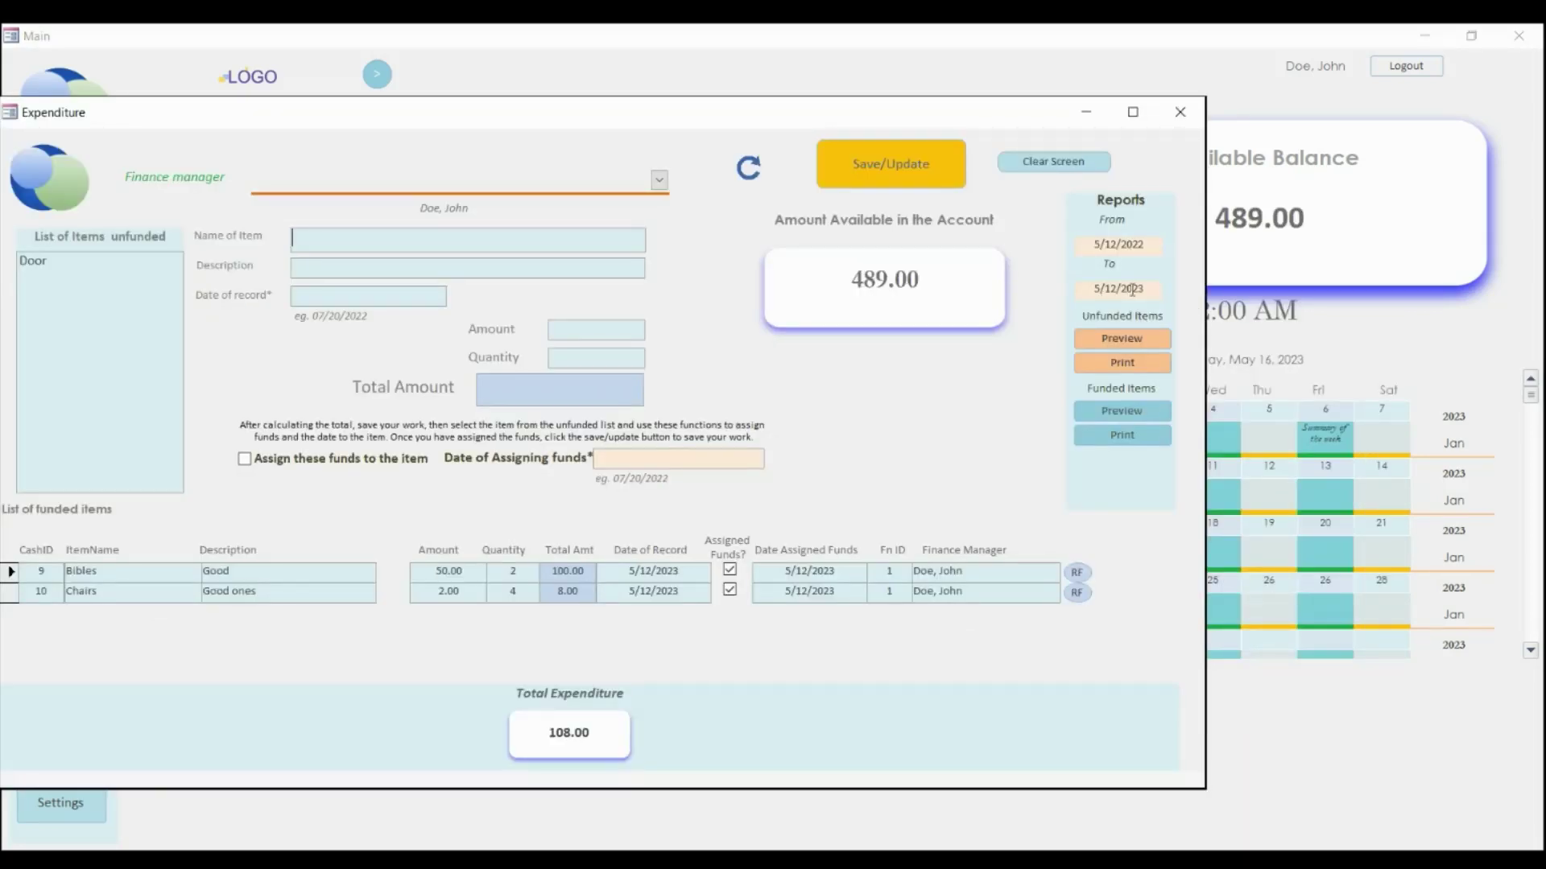
drag(680, 122, 760, 141)
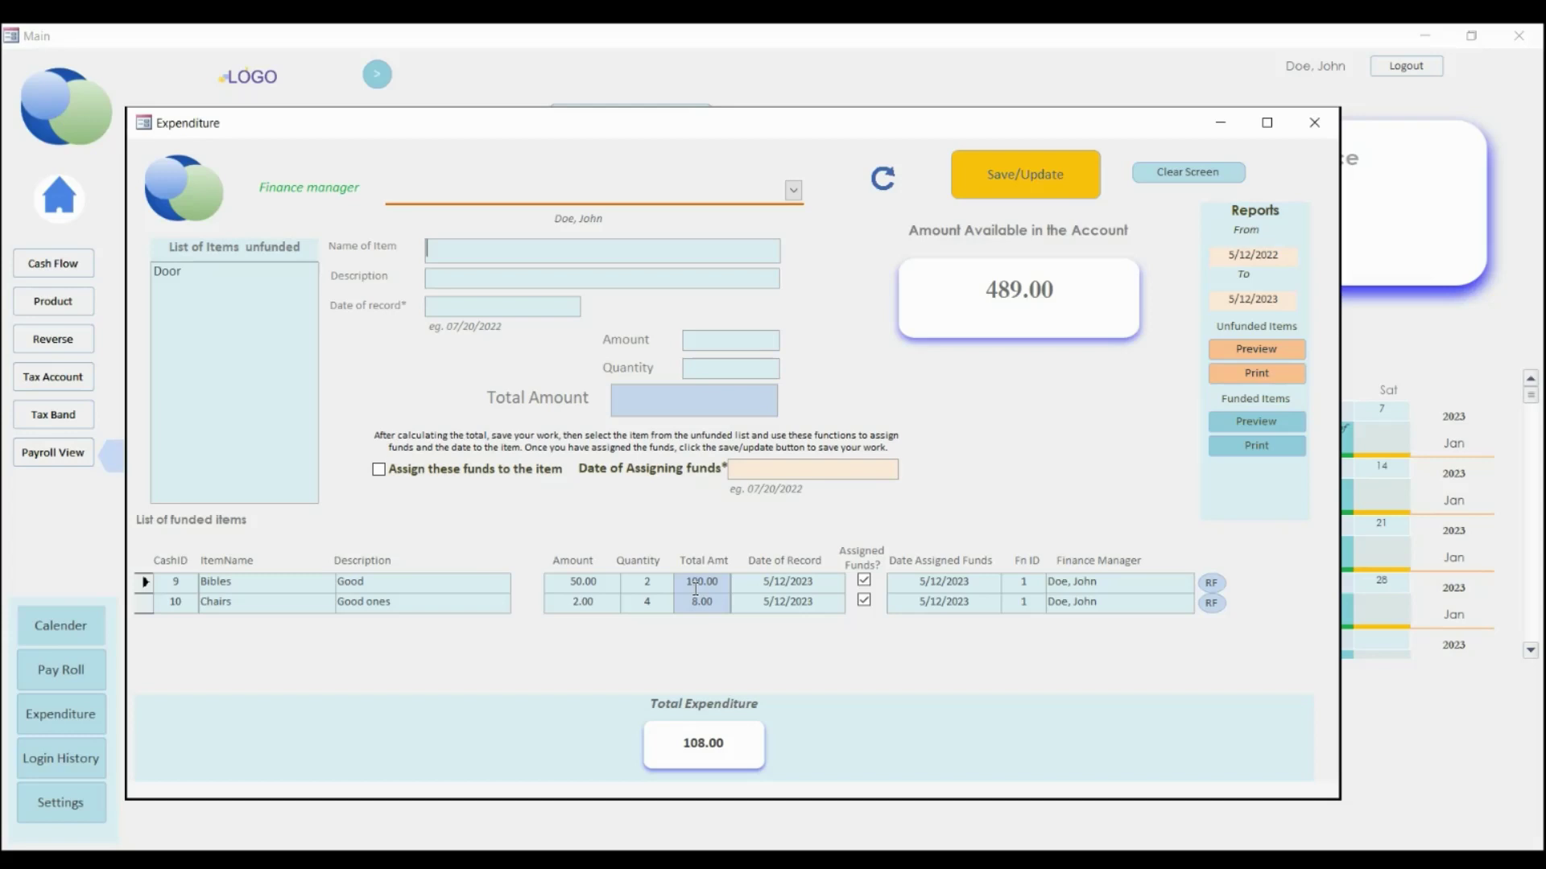
click(1242, 299)
drag(595, 125, 541, 205)
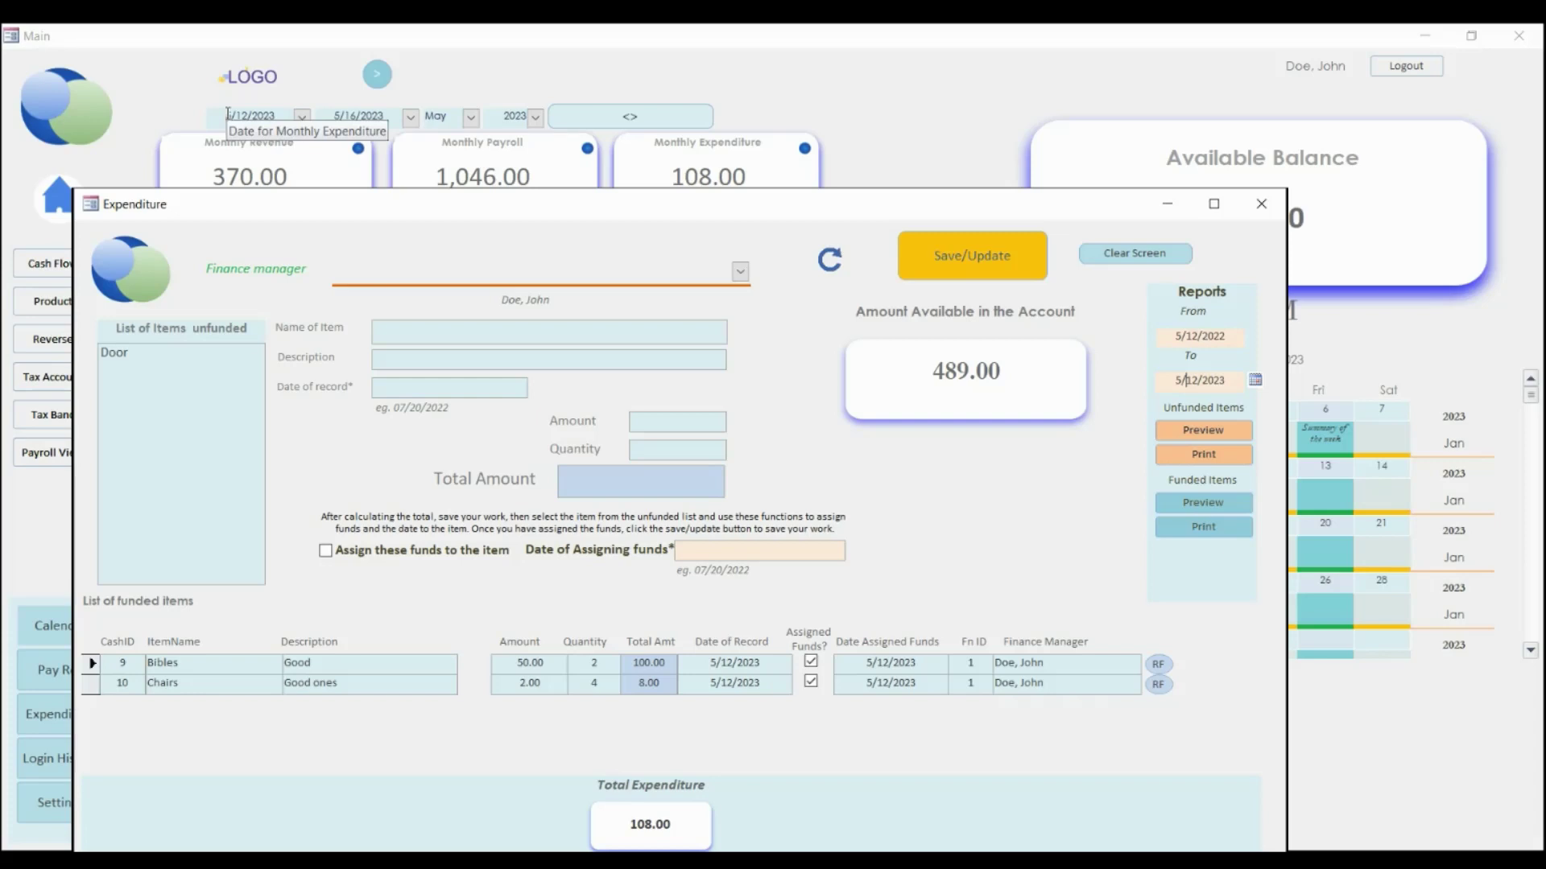
mouse_move(599, 215)
mouse_down()
mouse_move(578, 209)
mouse_move(590, 201)
mouse_up()
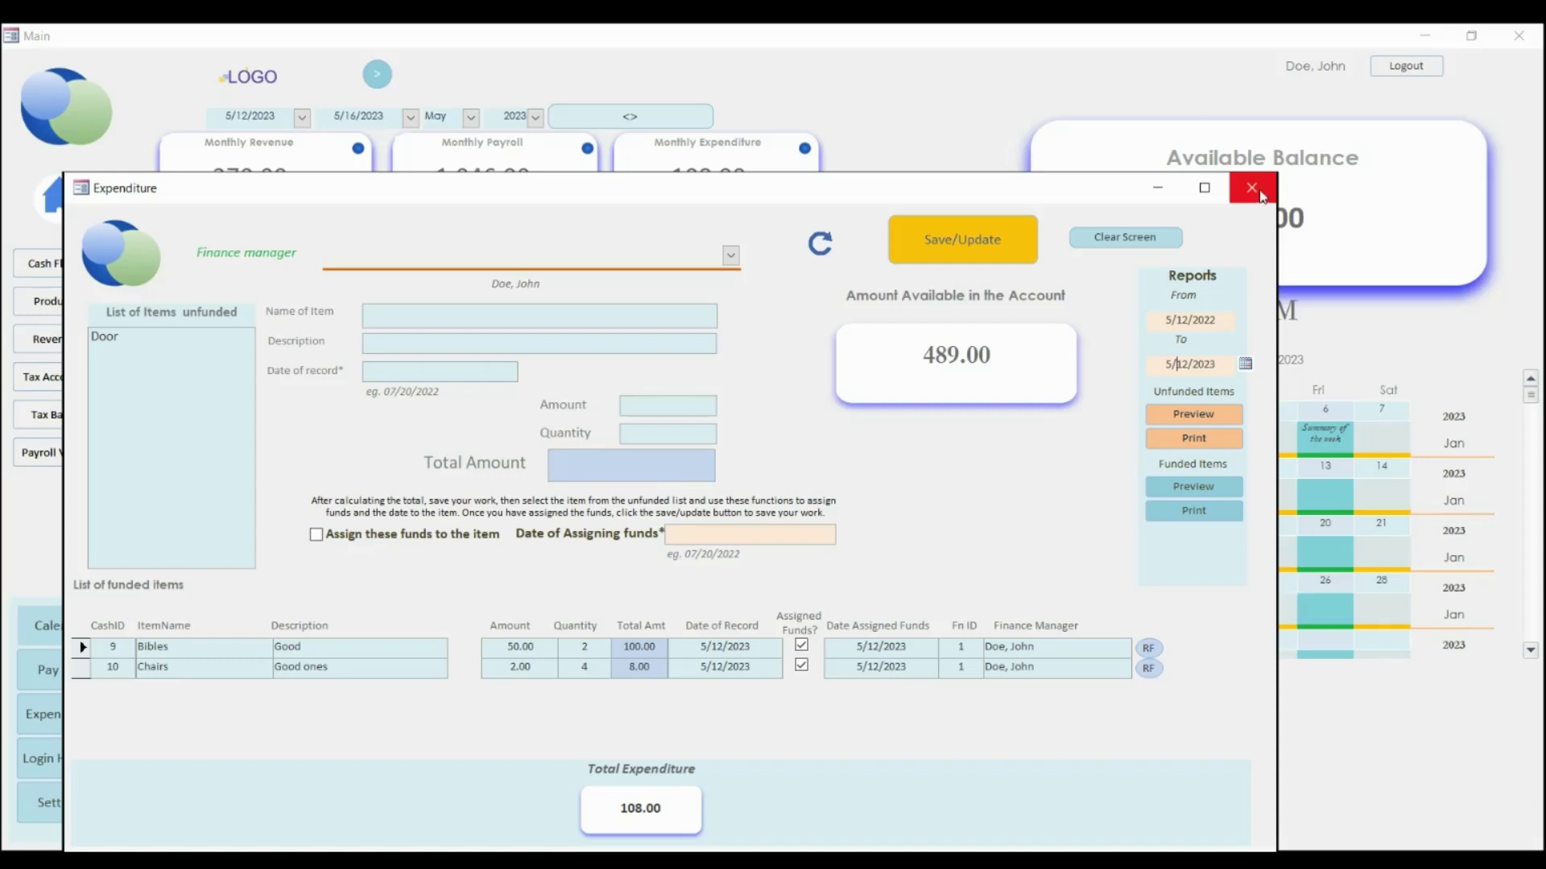
click(1246, 363)
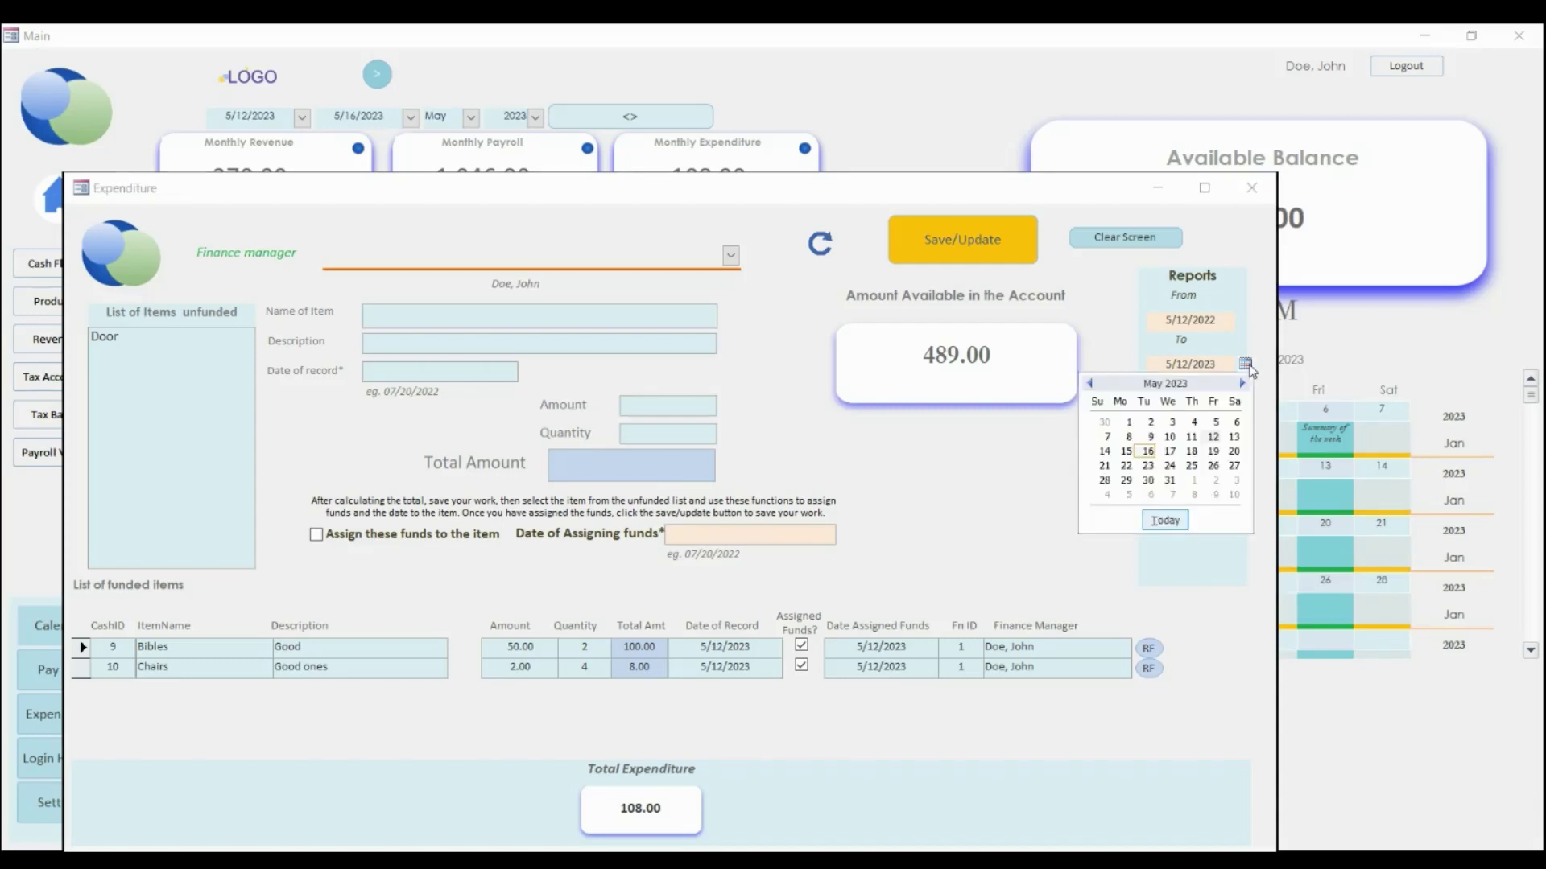
click(1147, 451)
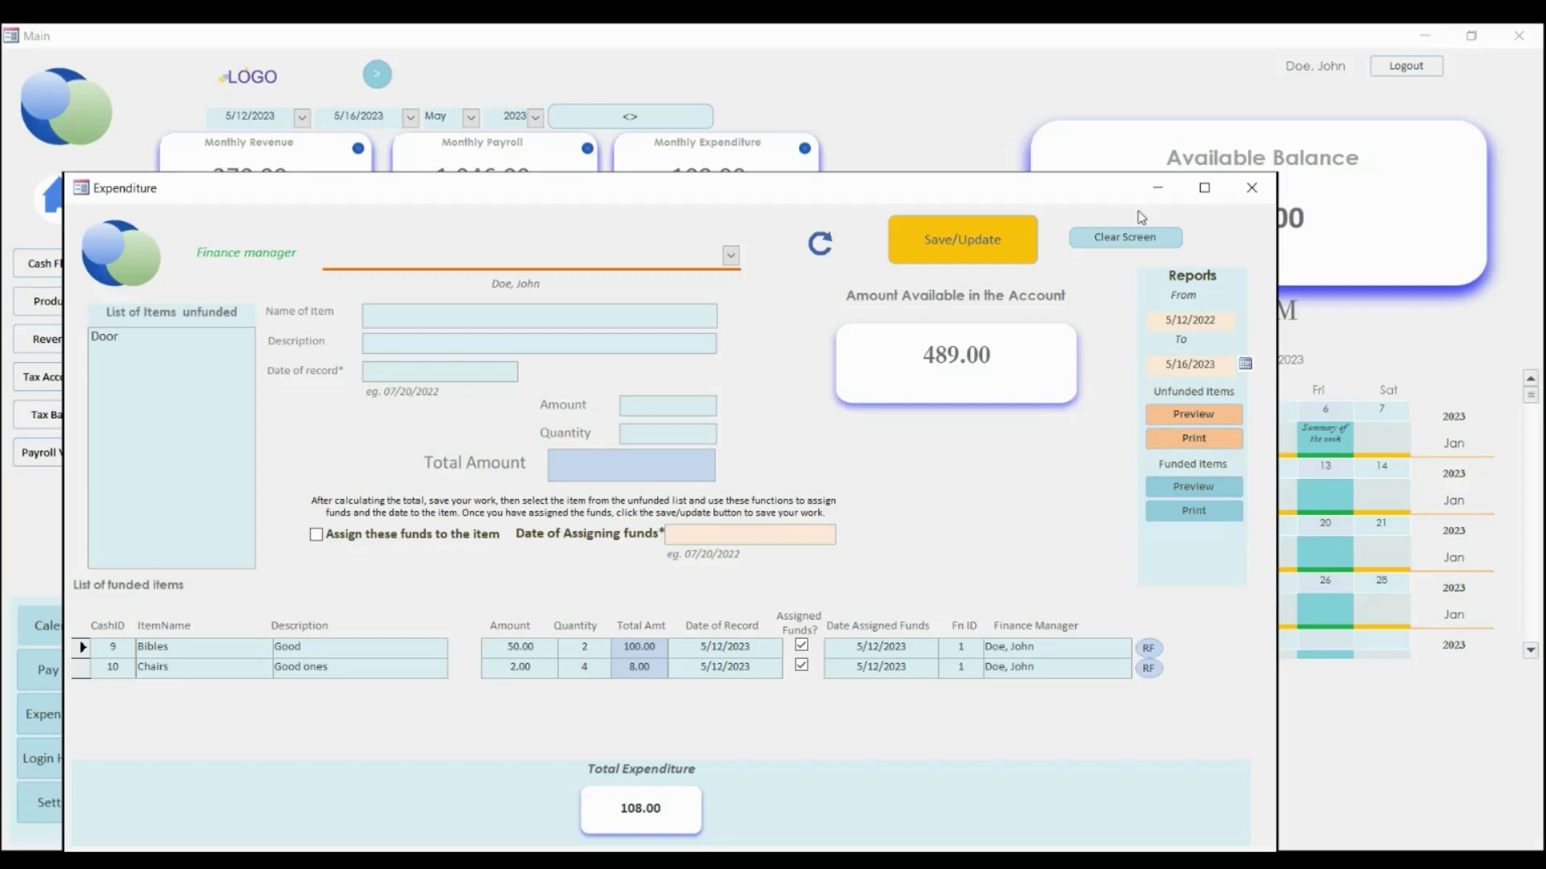
click(1252, 189)
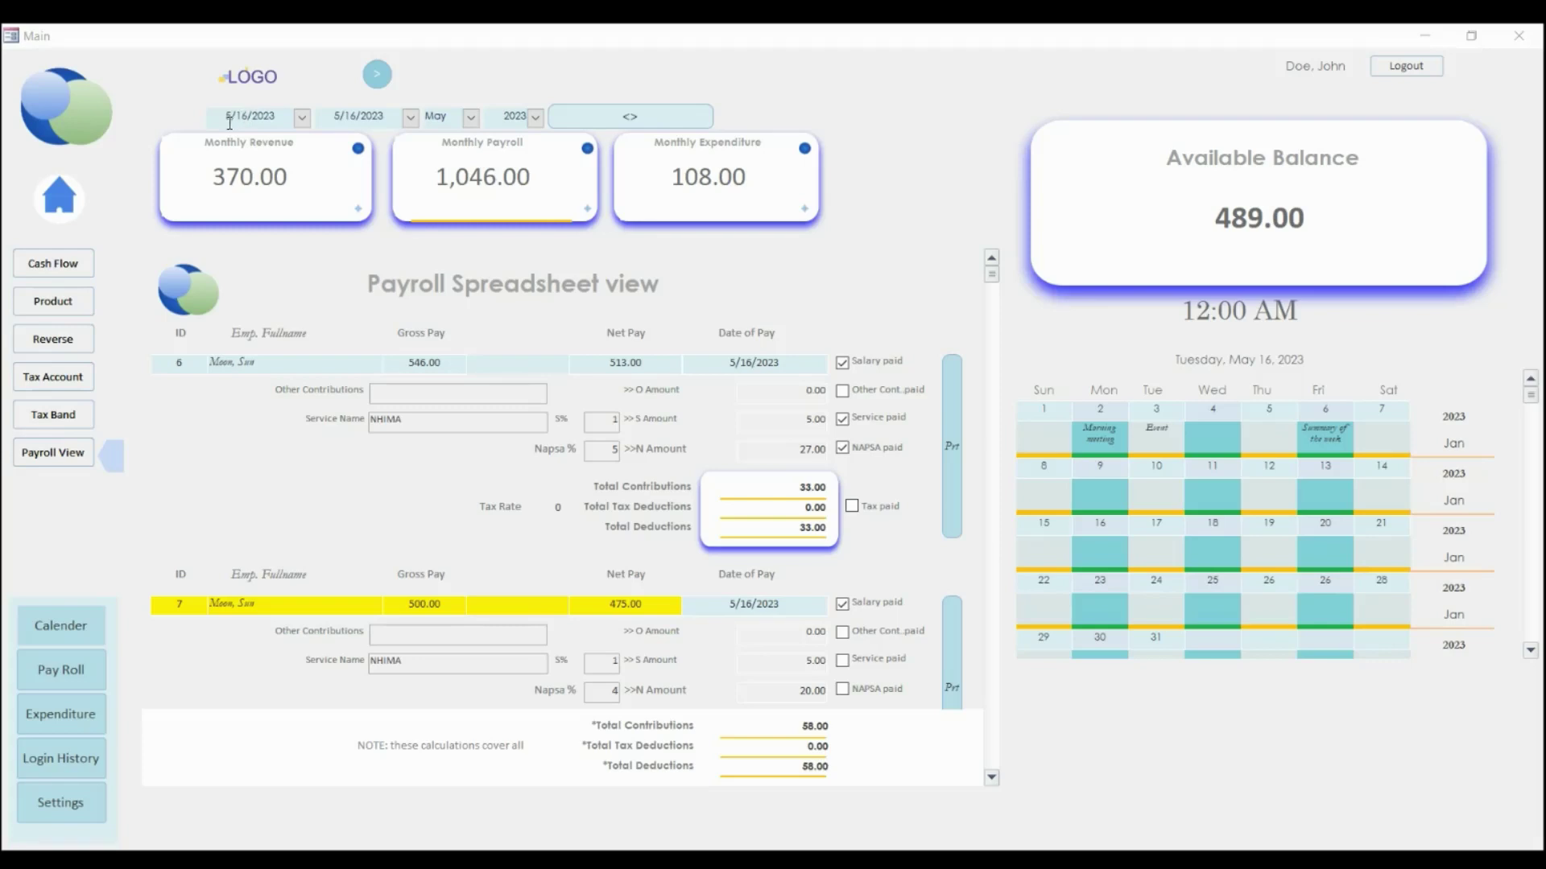
Recalculate the cards, then reset the Expenditure Reports To date to May 12 and close it.
click(634, 118)
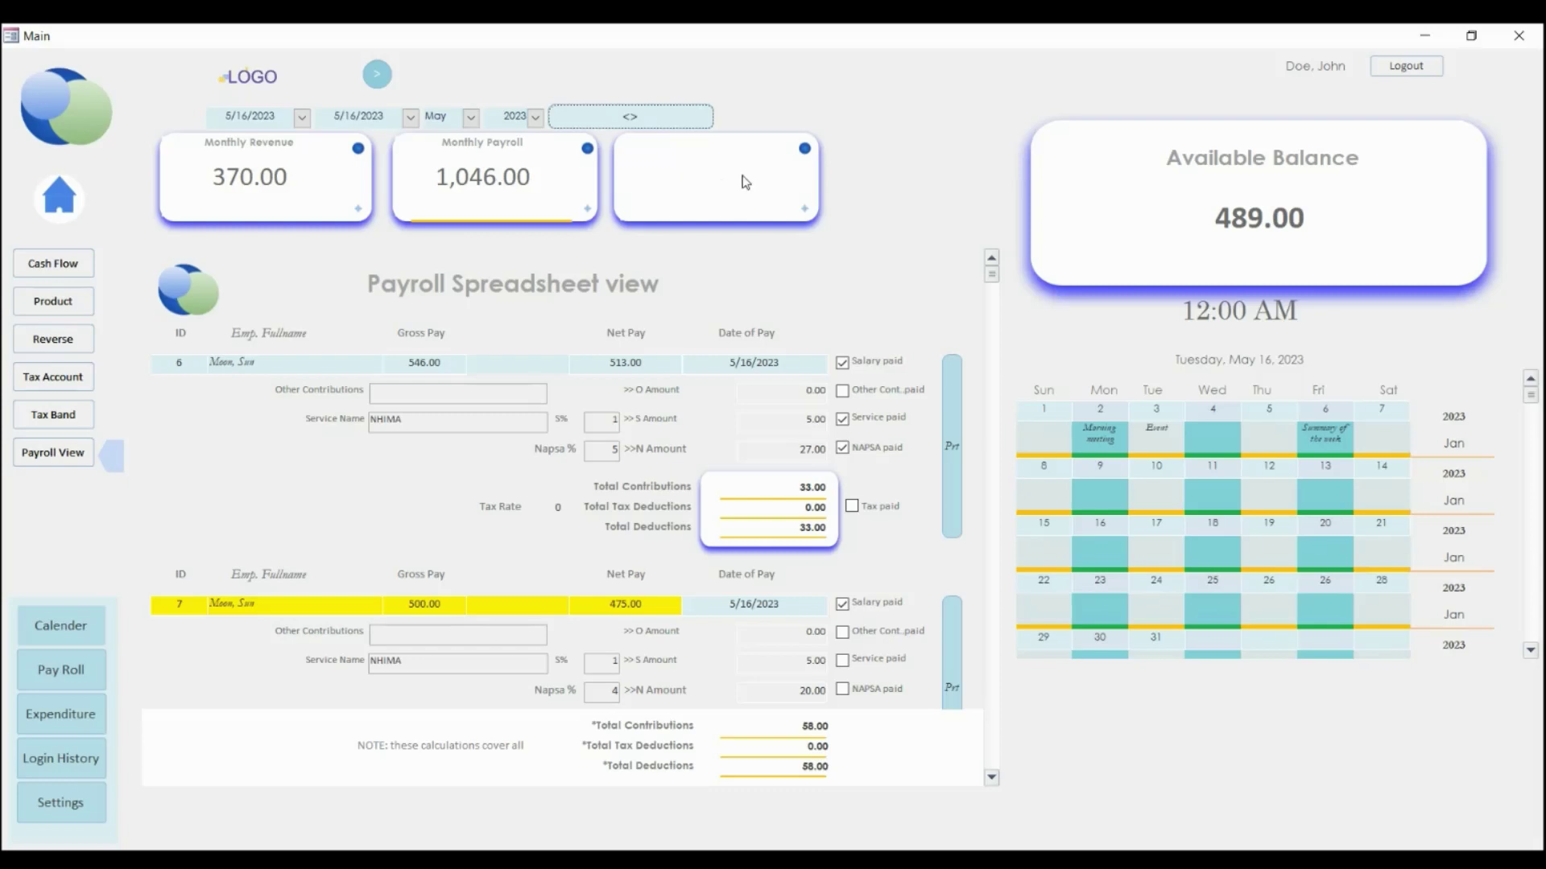
click(60, 722)
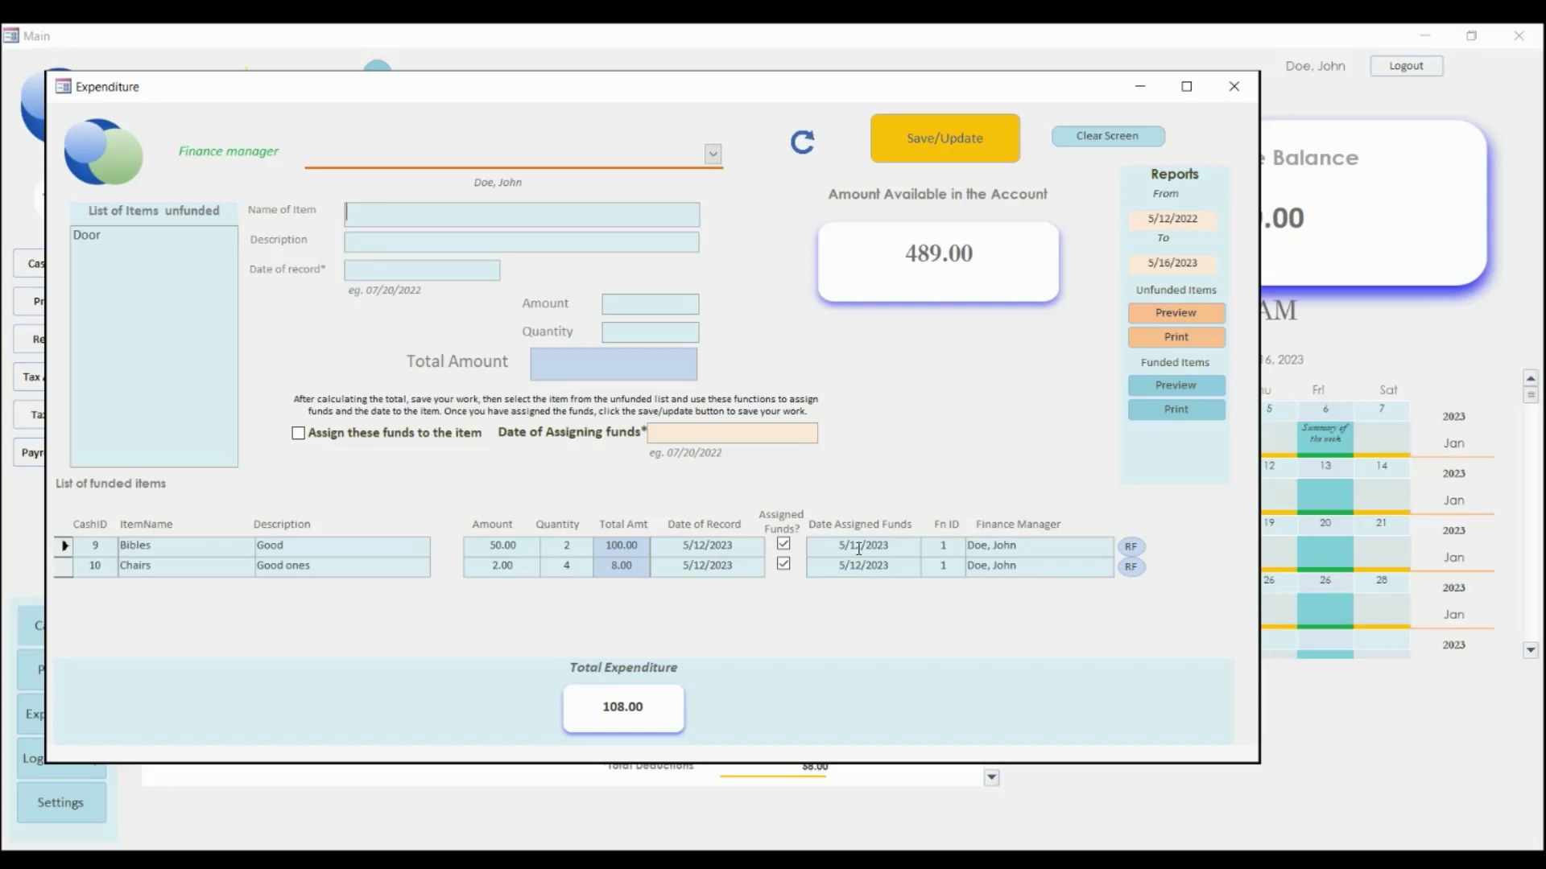
click(1184, 269)
click(1226, 263)
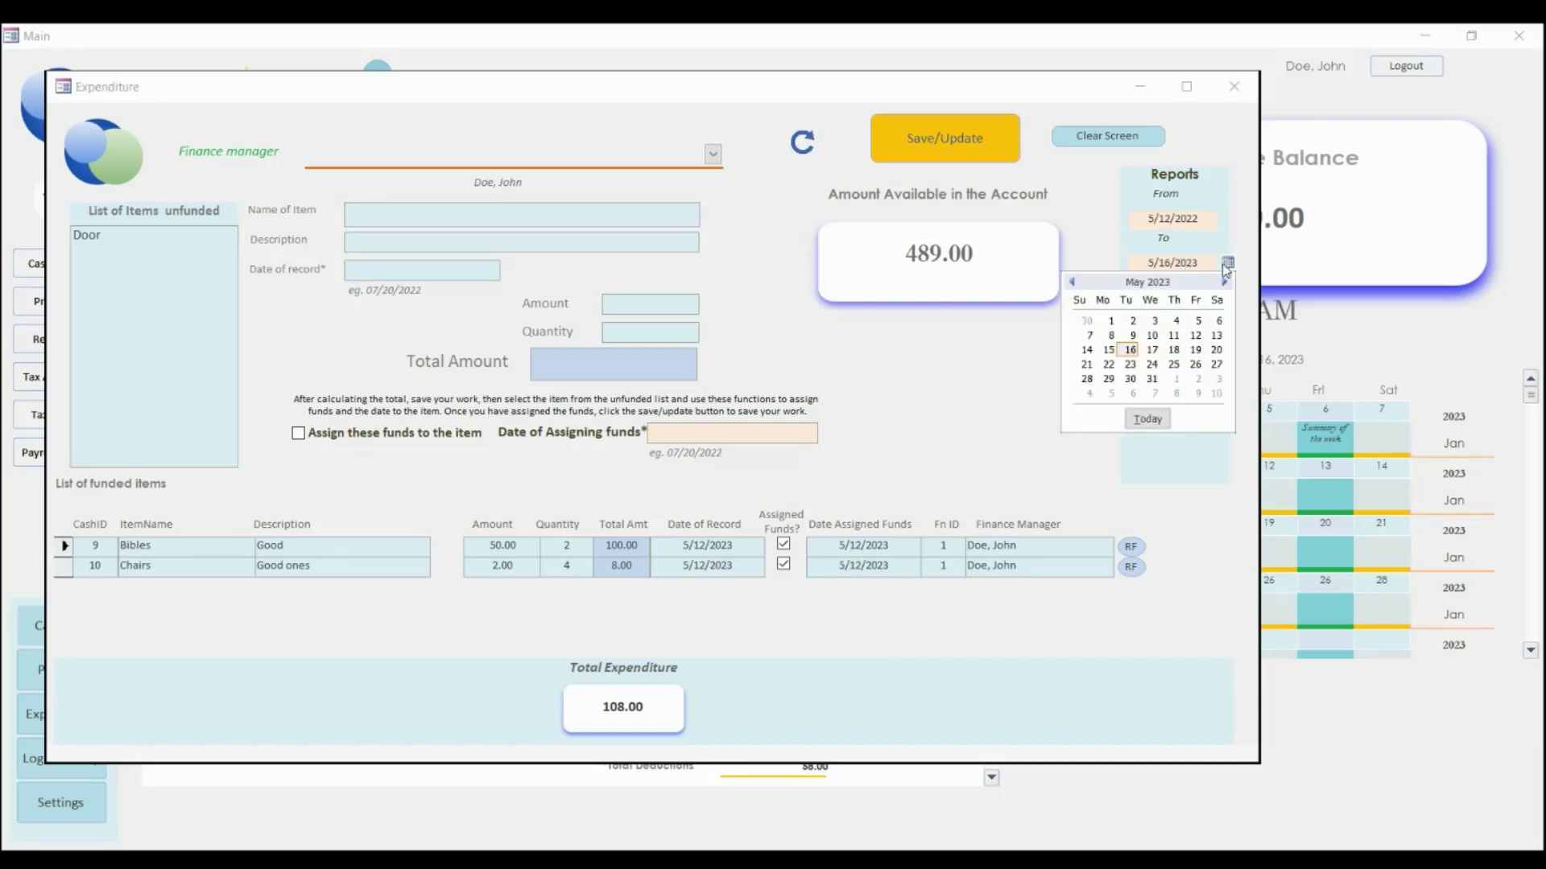
click(1195, 337)
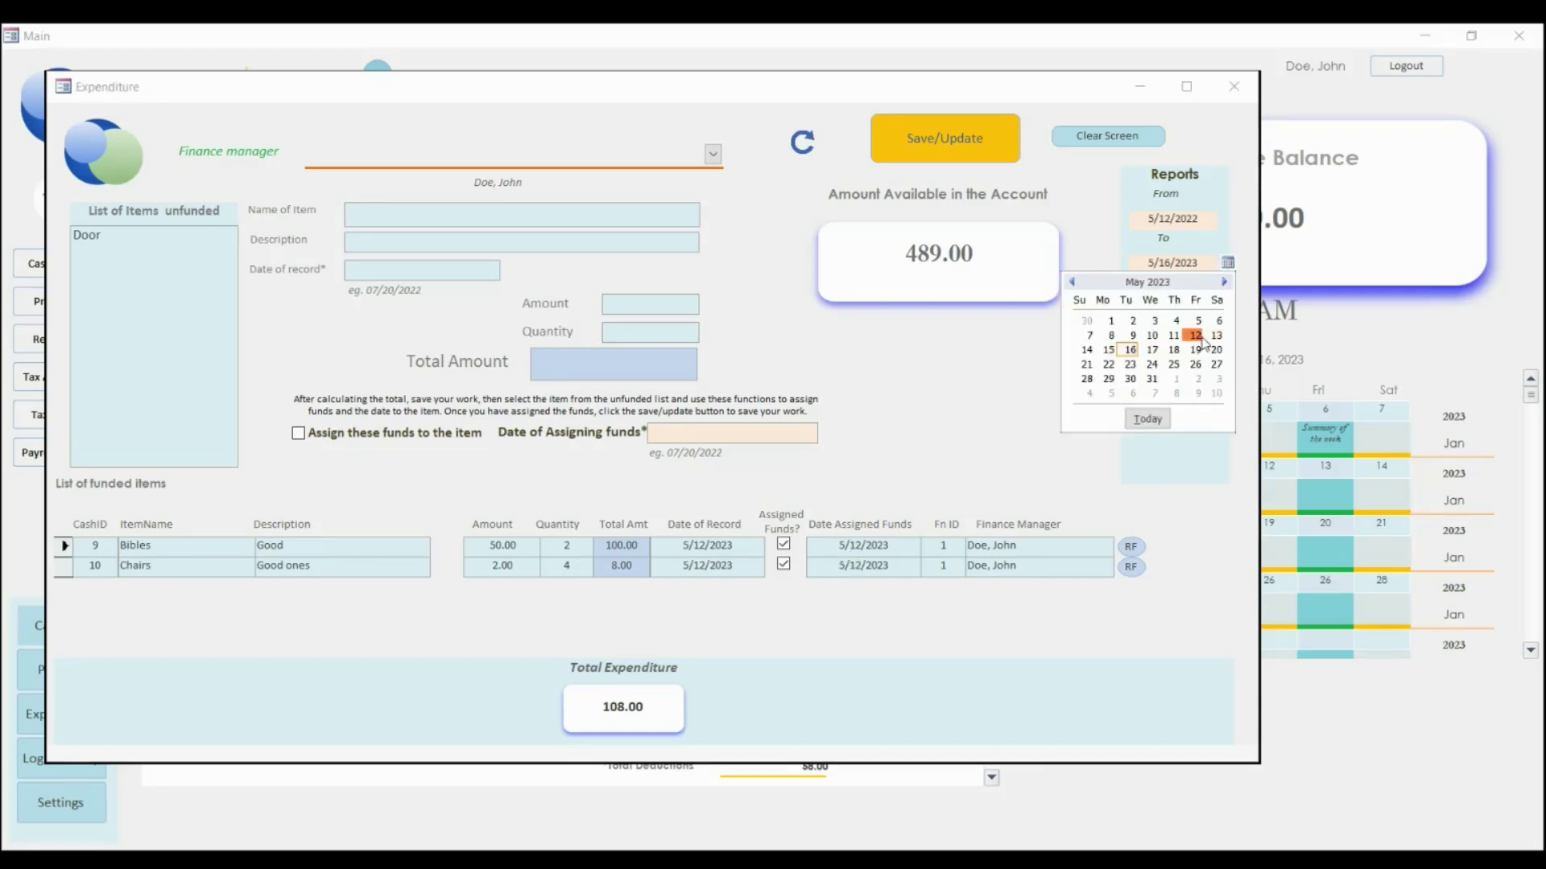
click(1230, 96)
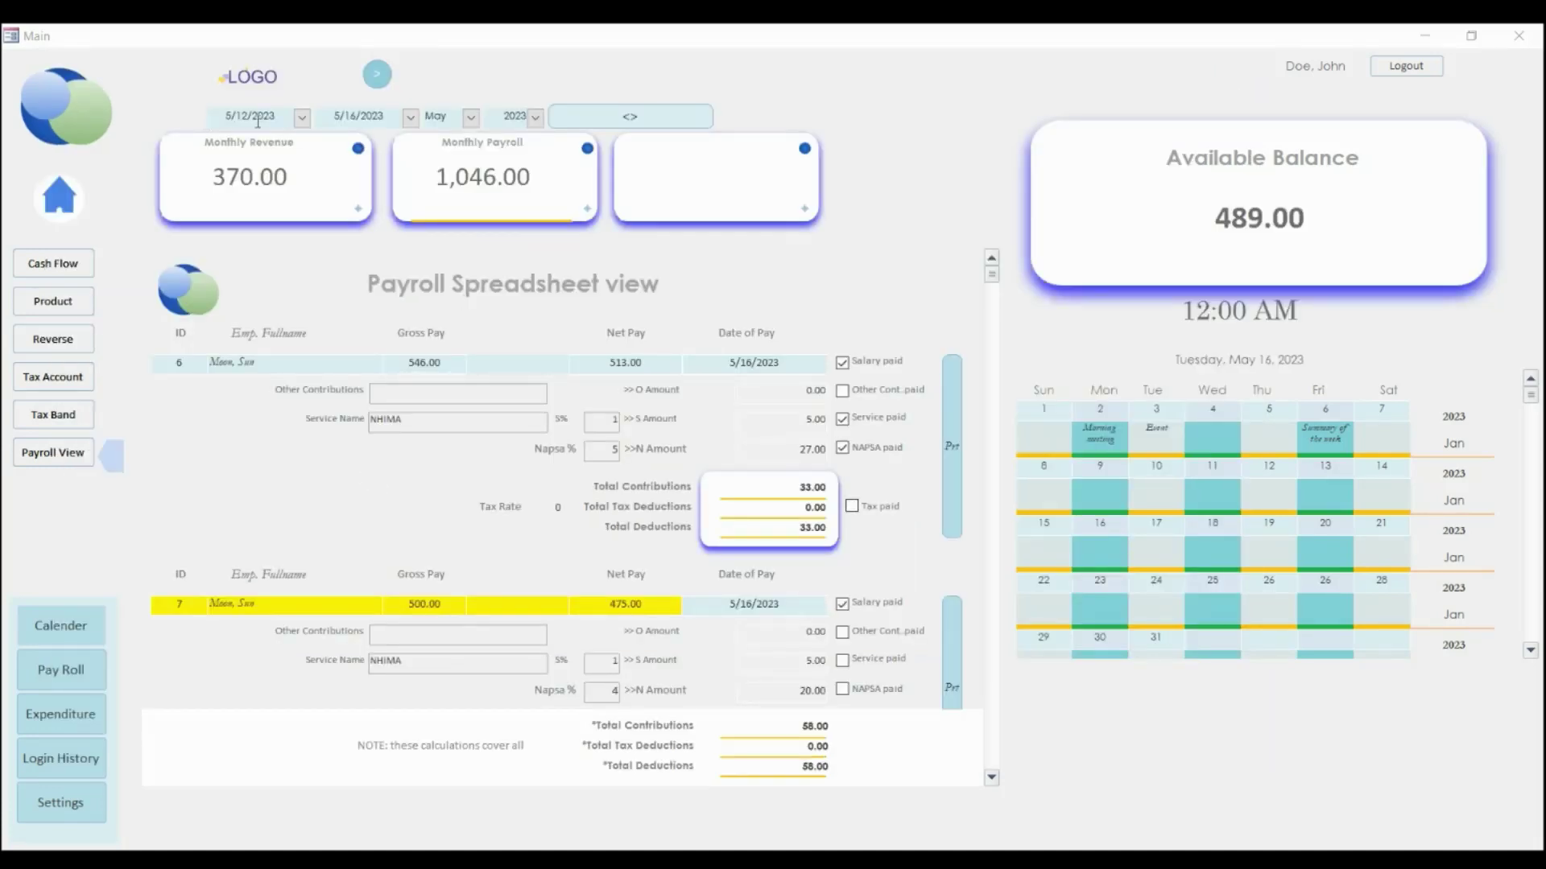
Recalculate the Main form so the cards read 370.00, 1,046.00, 108.00 and balance 489.00.
click(640, 117)
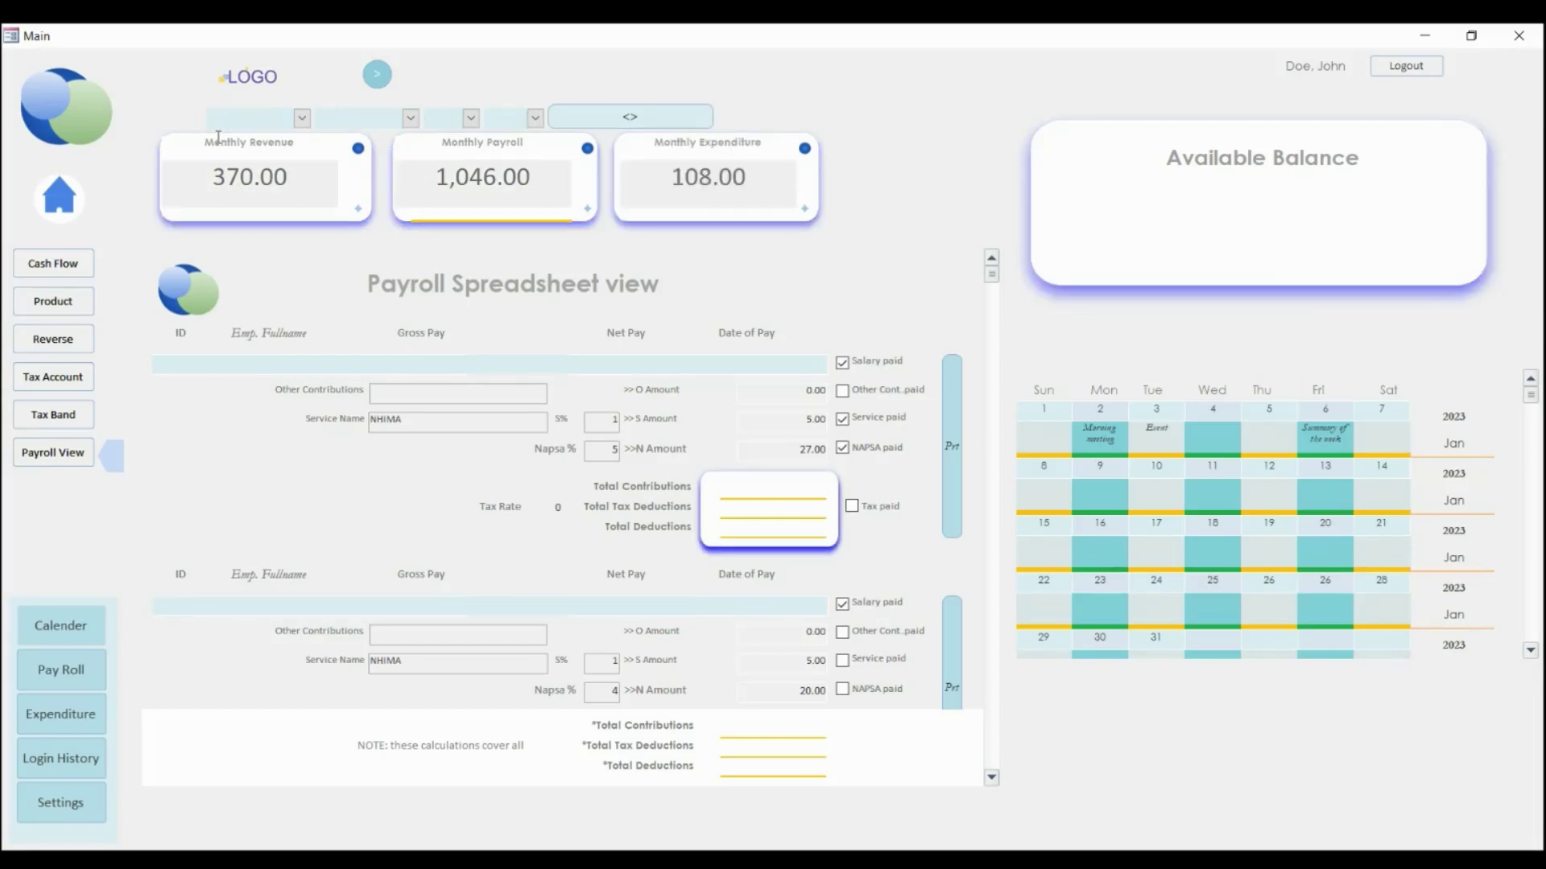